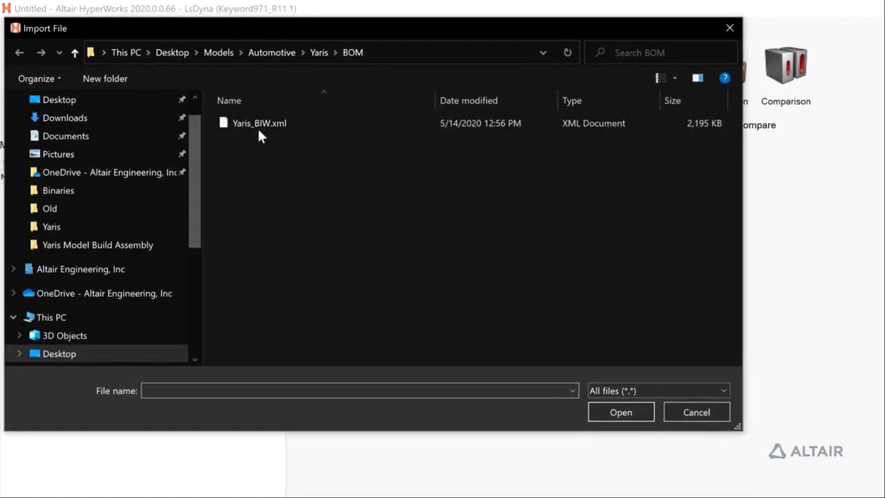
Import the bill of materials from Yaris_BIW.xml as PLMXML with the import type Child.
double_click(260, 125)
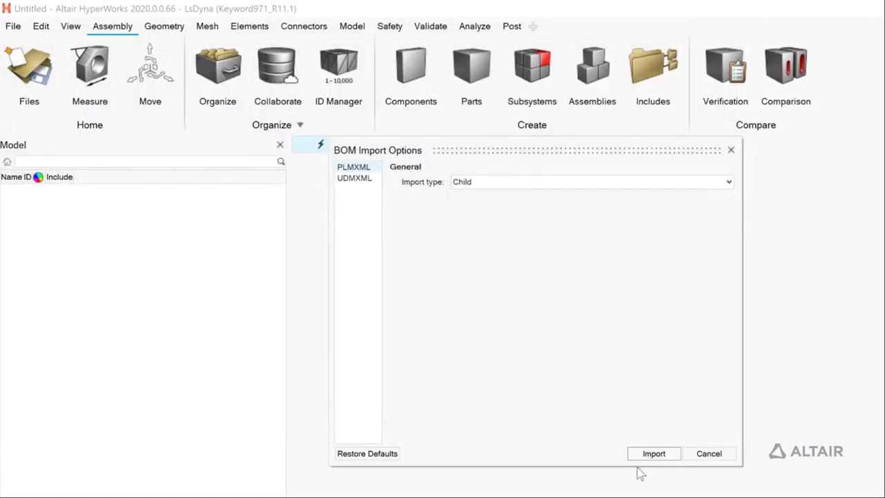
left_click(652, 454)
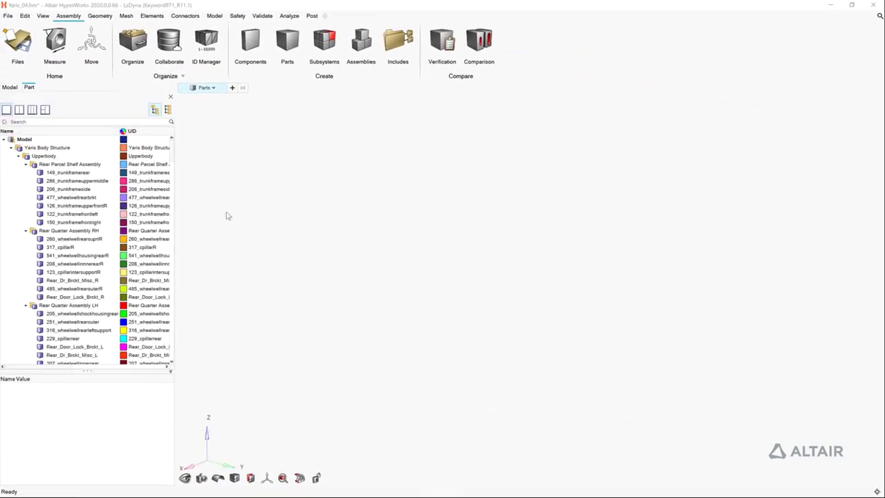
Connect the part structure to the local Yaris_BIW part library.
right_click(9, 201)
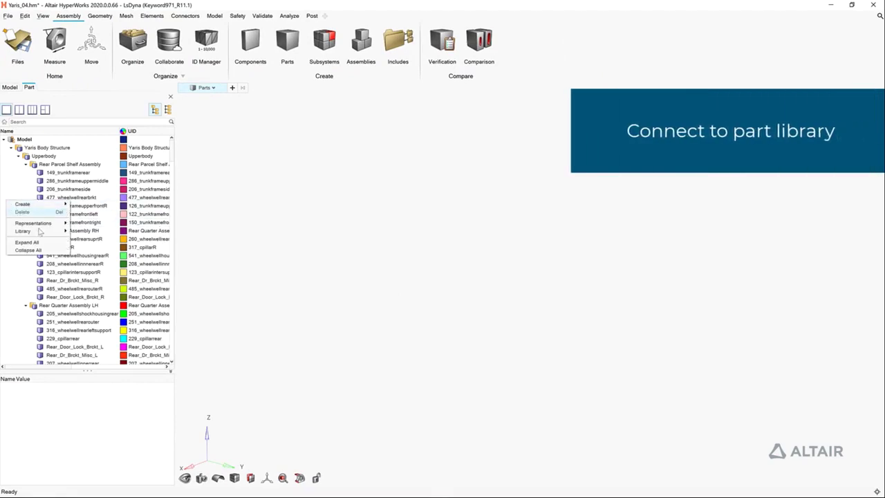
left_click(46, 232)
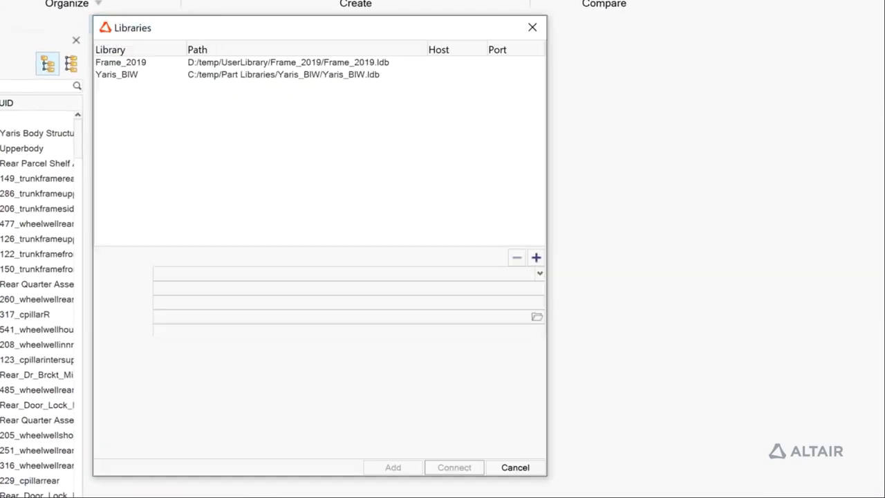
left_click(229, 76)
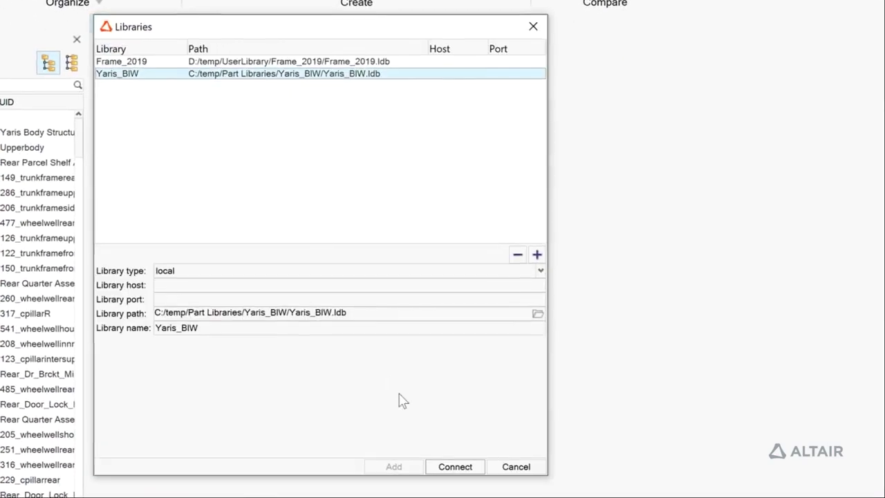
left_click(454, 467)
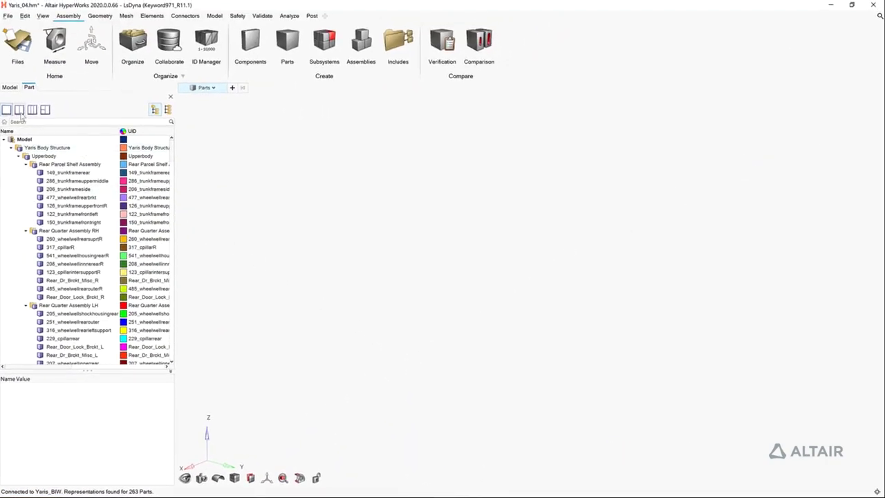
Display the part sets beside the part structure and load the Crash 5mm library representation for the Load Paths set.
left_click(19, 110)
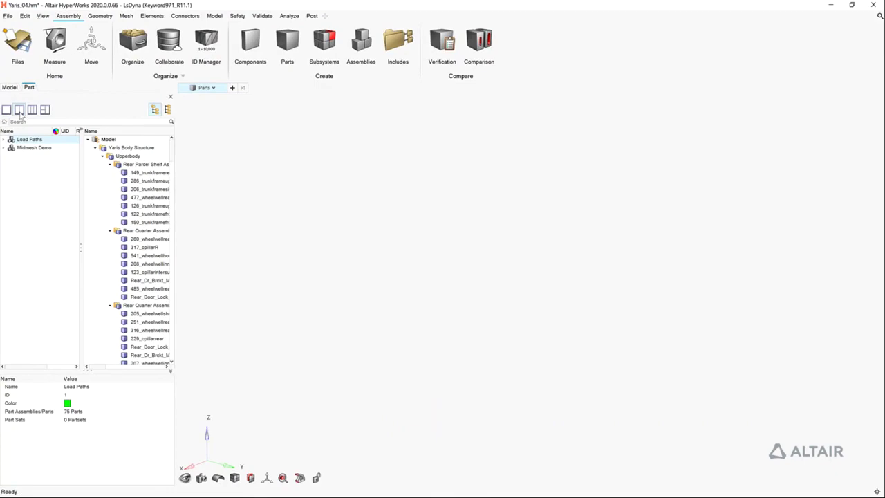
double_click(29, 139)
right_click(33, 140)
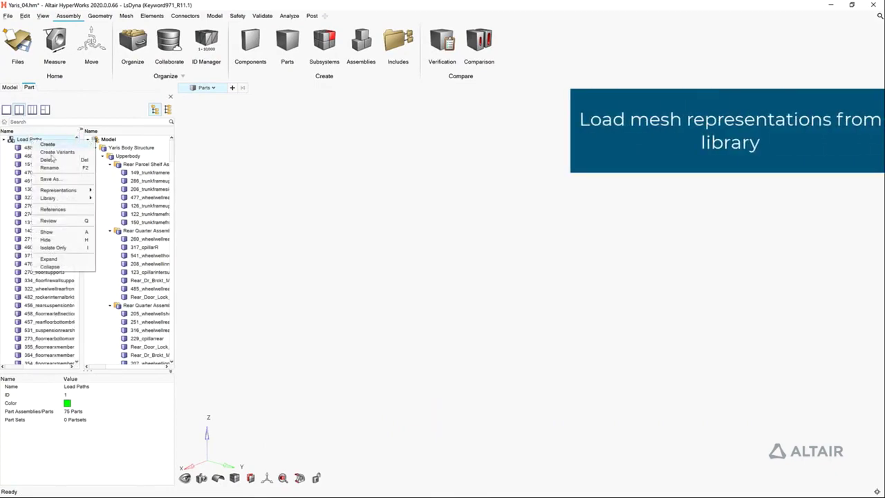
mouse_move(58, 189)
mouse_move(128, 211)
left_click(165, 215)
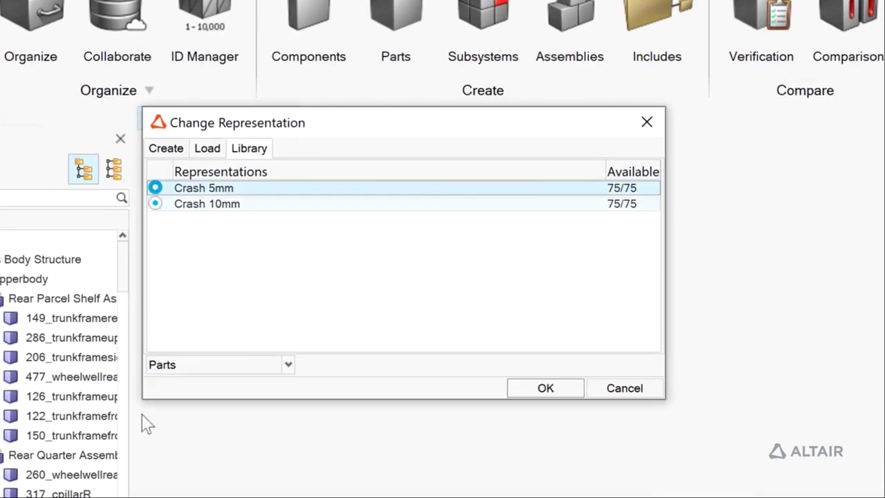
left_click(544, 388)
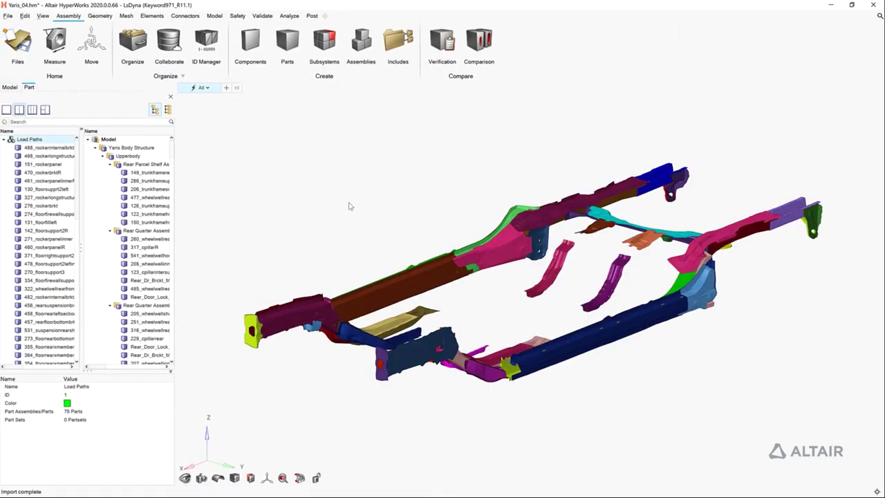
Load the Crash 10mm library representation for the Yaris Body Structure assembly, skipping parts that are already loaded.
left_click(139, 149)
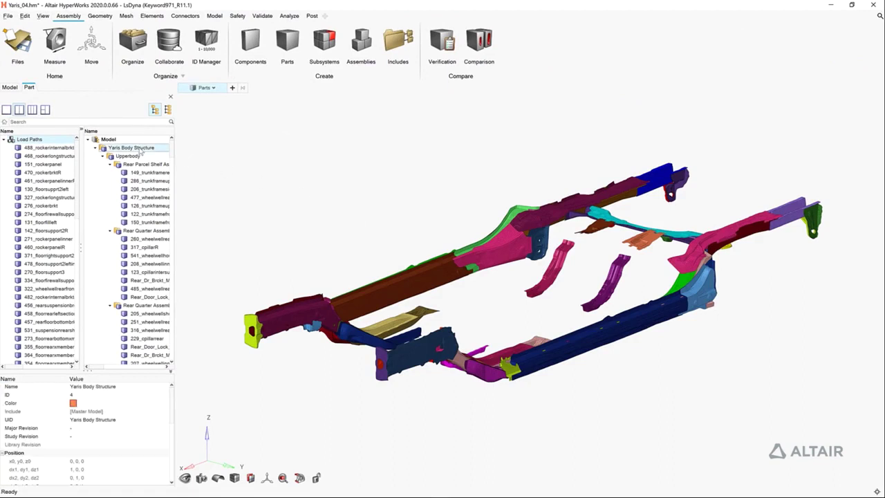
right_click(141, 150)
mouse_move(170, 198)
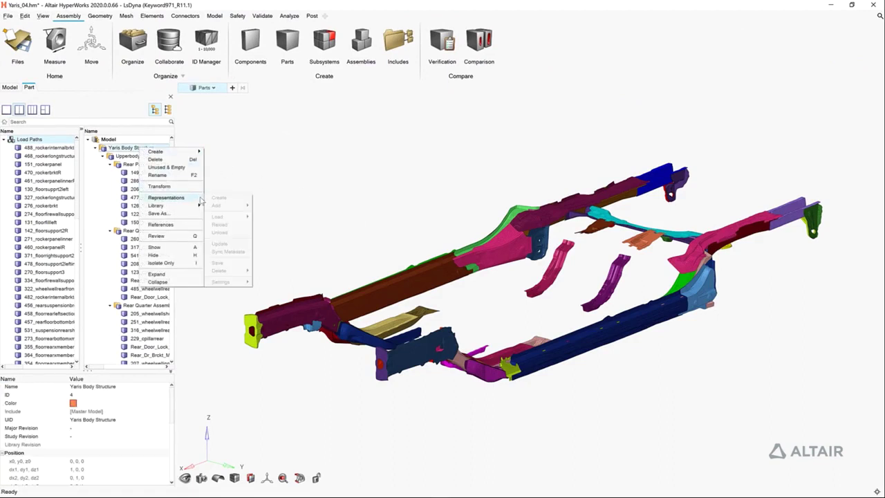
left_click(273, 225)
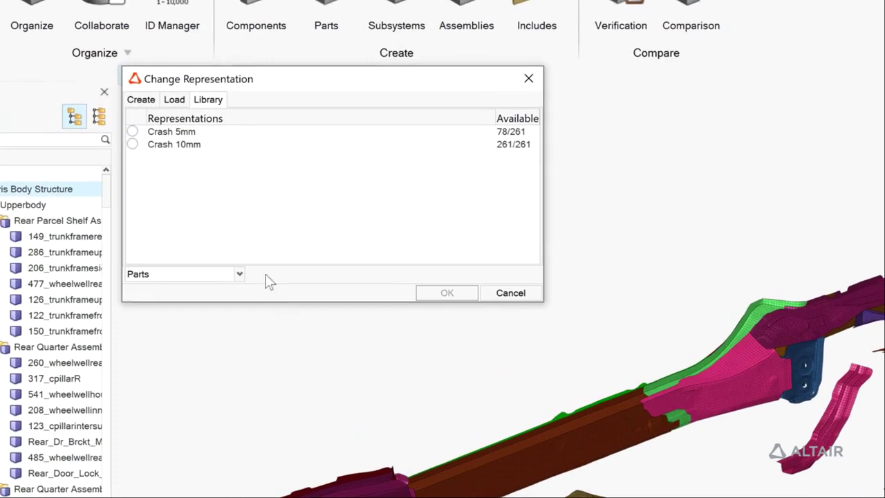
left_click(181, 148)
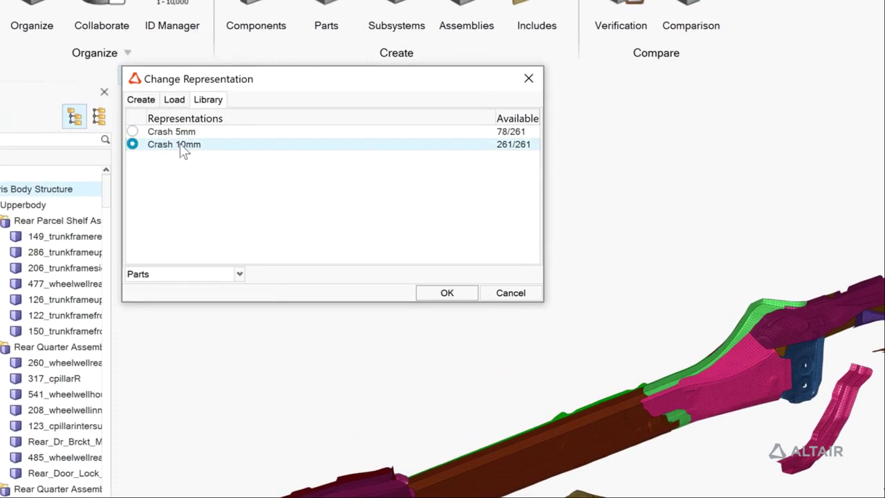
left_click(425, 293)
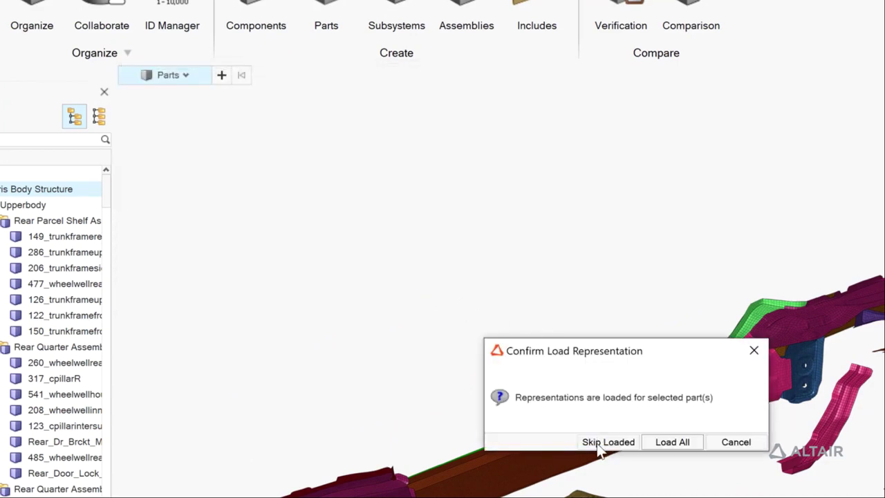
left_click(599, 445)
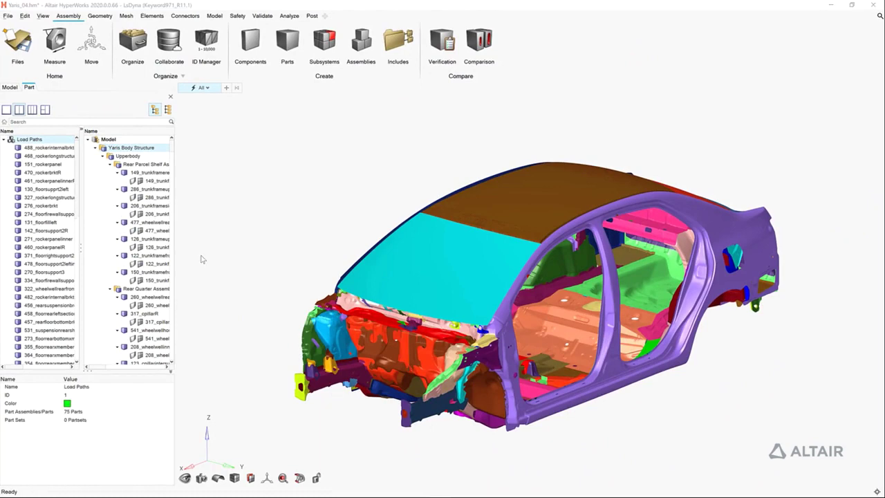
Collapse the Load Paths set and review the parts of the Midmesh Demo set.
left_click(3, 139)
right_click(19, 148)
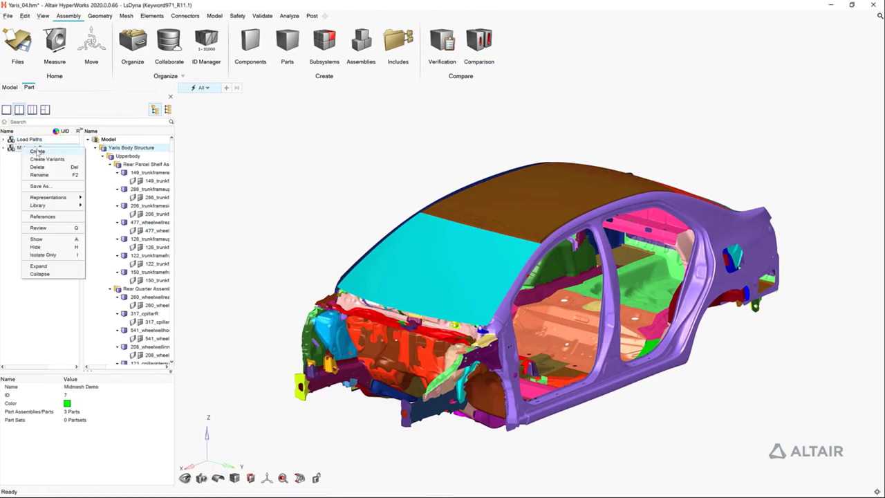
left_click(48, 229)
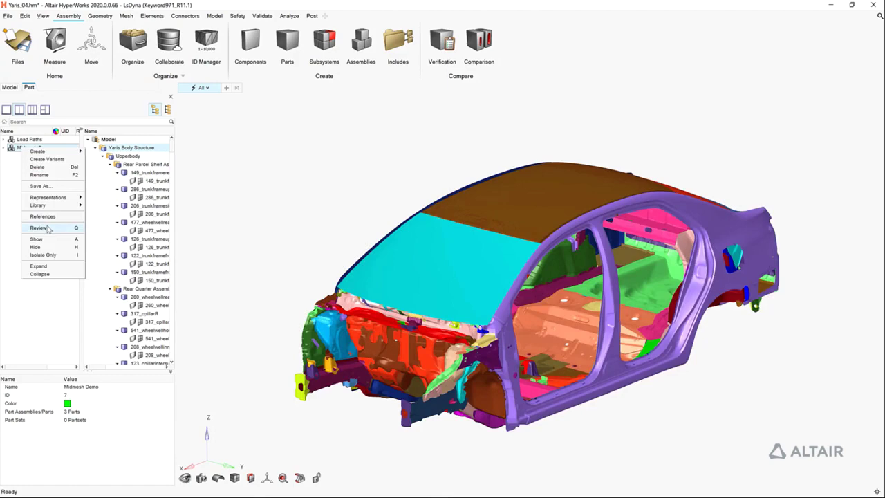
left_click(48, 229)
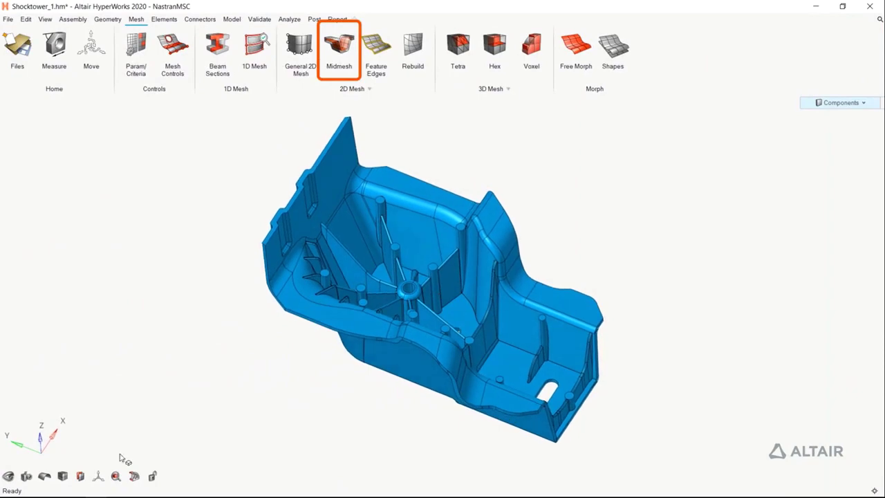
Extract an automatic midmesh from the shock tower component with an element size of 5.
left_click(102, 476)
left_click(130, 463)
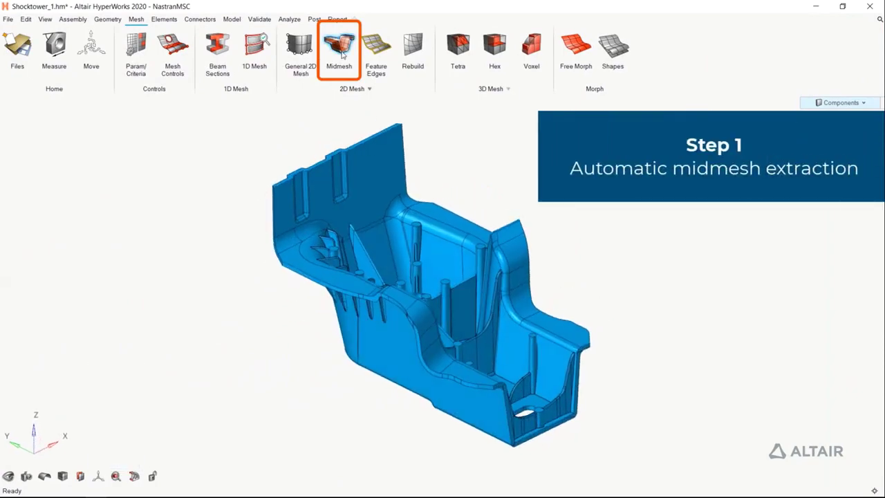
left_click(339, 49)
left_click(425, 307)
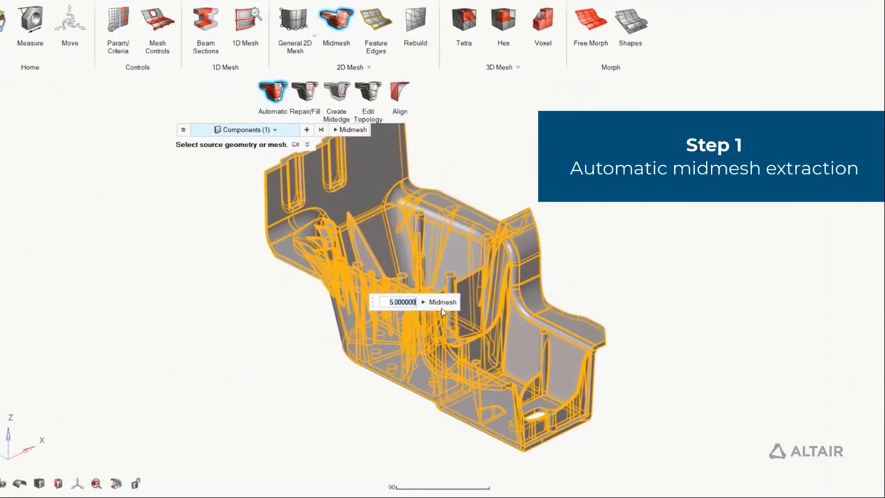
left_click(442, 306)
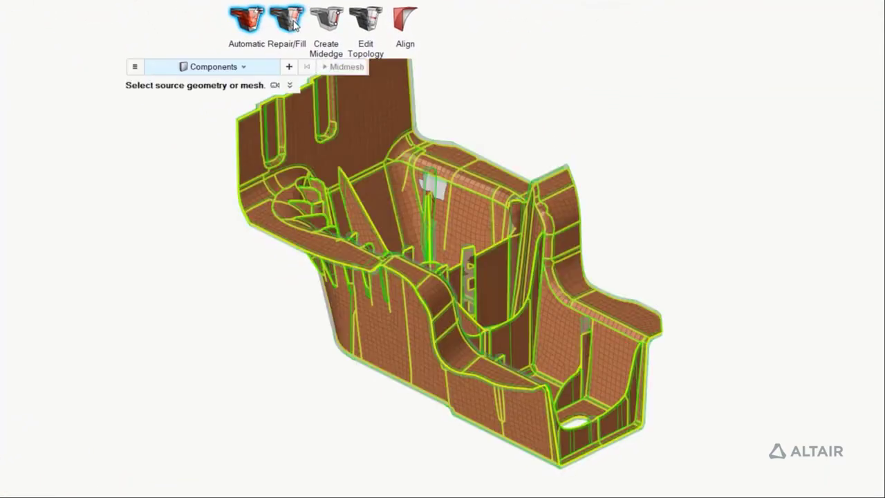
Repair the midmesh face around the missing patch at the upper boss, using the surrounding elements.
left_click(294, 23)
scroll(444, 150, "up", 5)
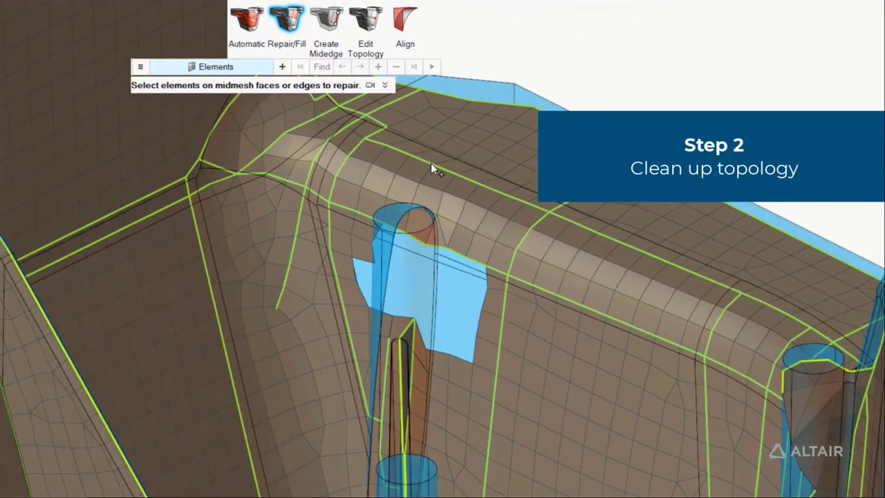
left_click_drag(316, 155, 619, 431)
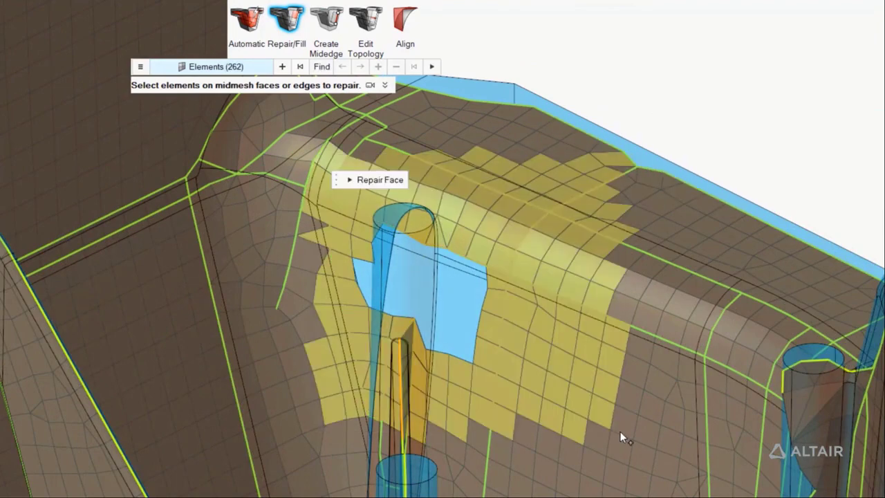
left_click(369, 179)
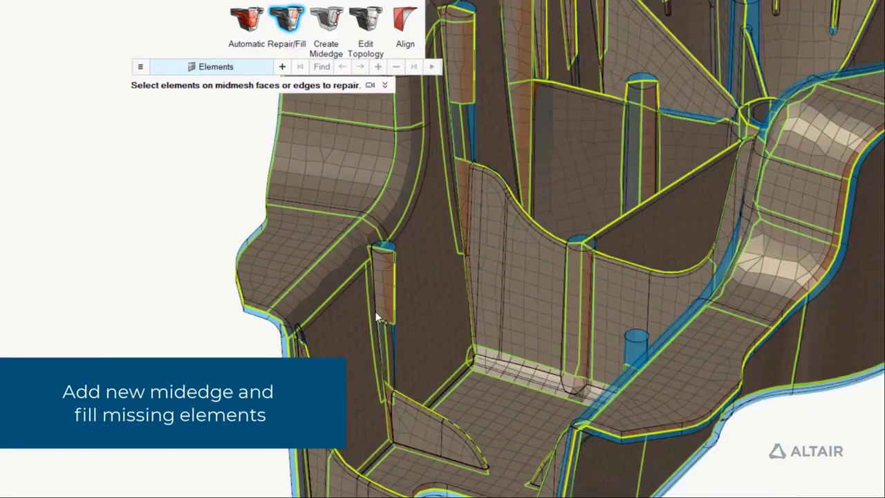
Create a midedge from the lower outer corner of the partial boss face to the rib corner below it.
scroll(374, 312, "up", 5)
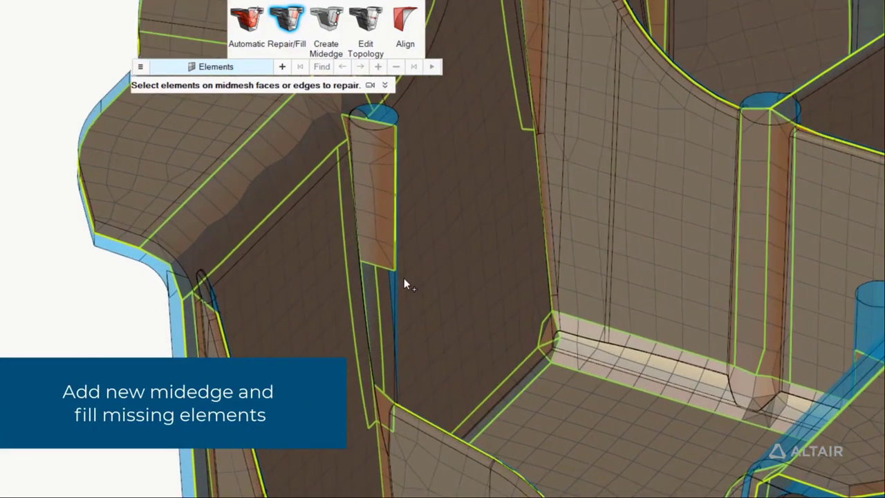
left_click(326, 20)
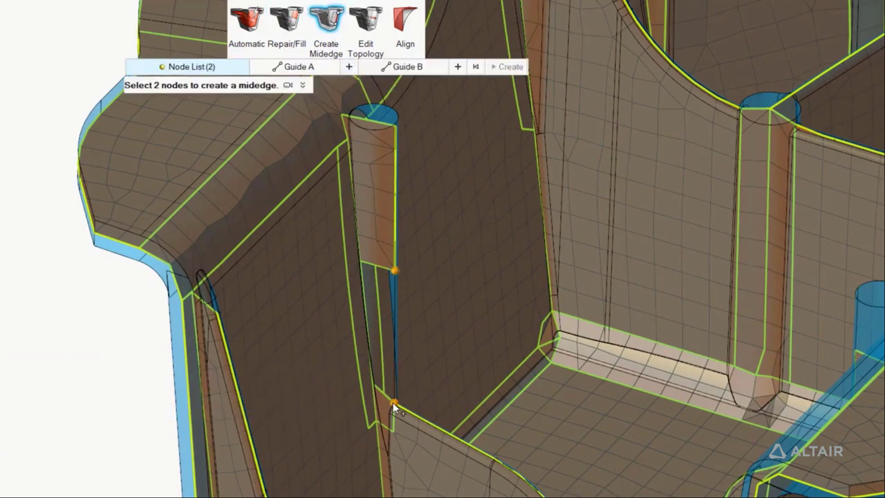
left_click(512, 67)
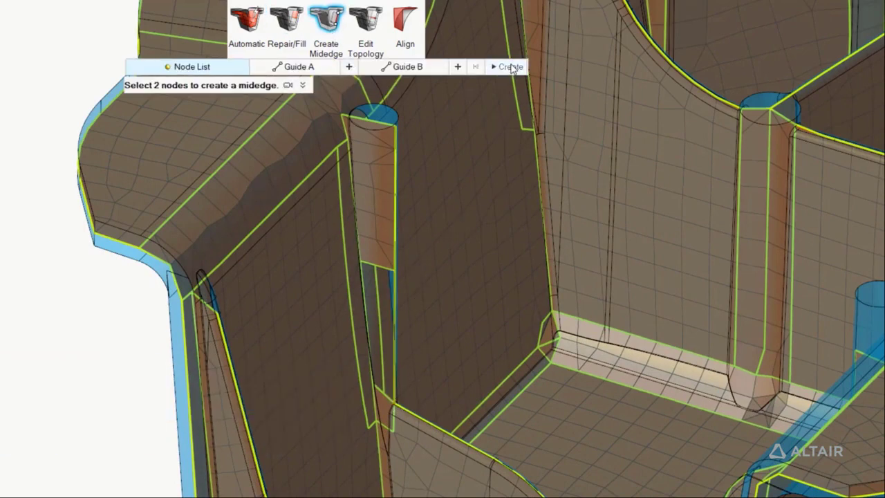
Fill the missing midmesh face beneath the partial boss face, inside the gap's boundary edges.
left_click(292, 21)
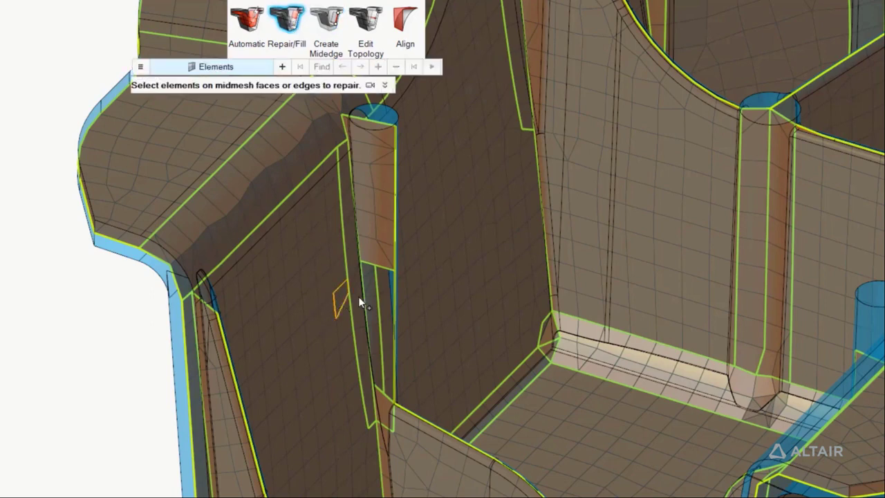
scroll(358, 296, "up", 5)
left_click(366, 285)
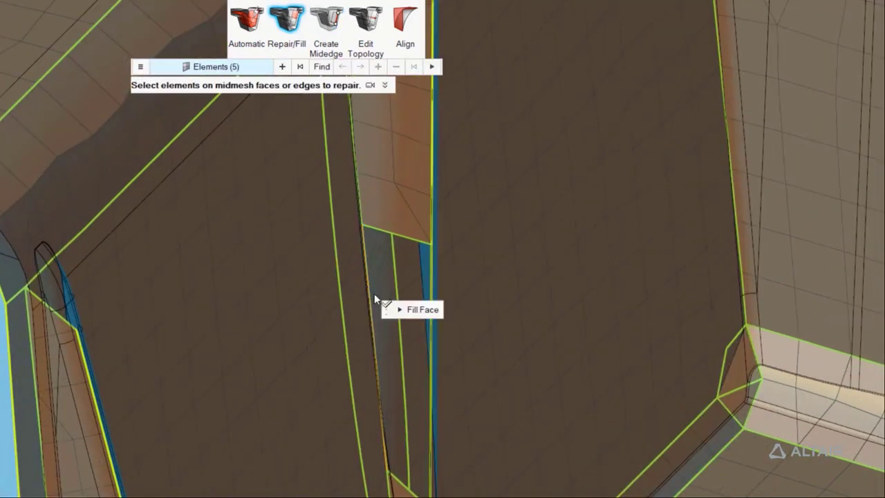
left_click(421, 312)
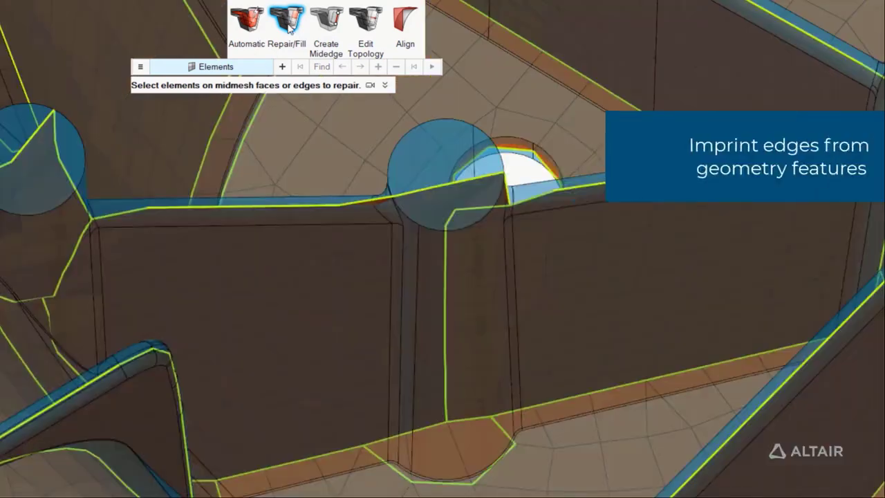
Imprint the two vertical geometry lines on either side of the central boss onto the rib's midmesh.
left_click(366, 31)
left_click(358, 66)
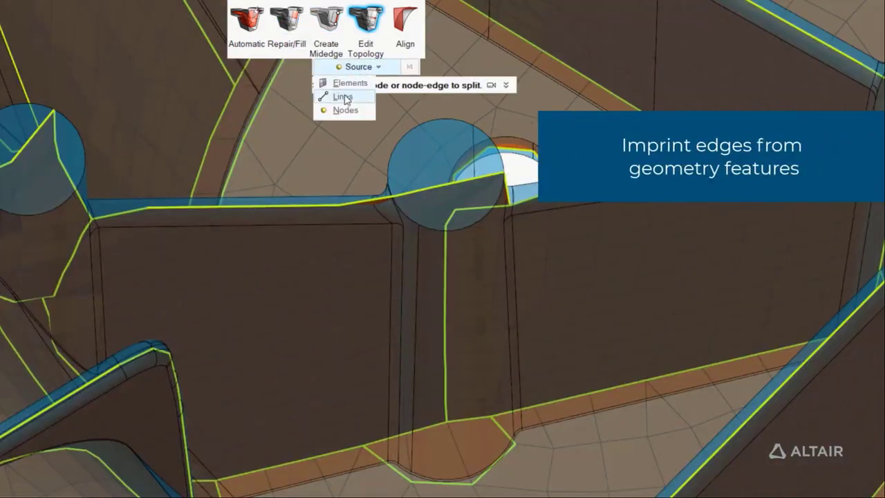
left_click(345, 97)
left_click(390, 266)
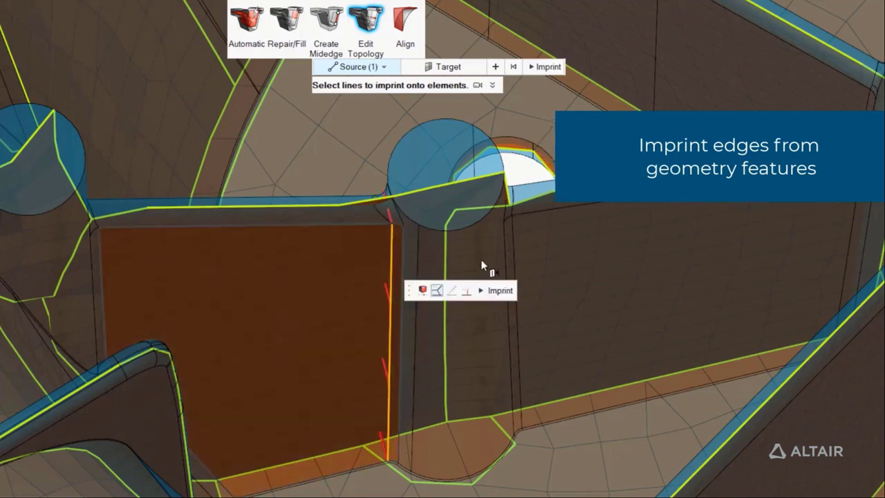
left_click(513, 245)
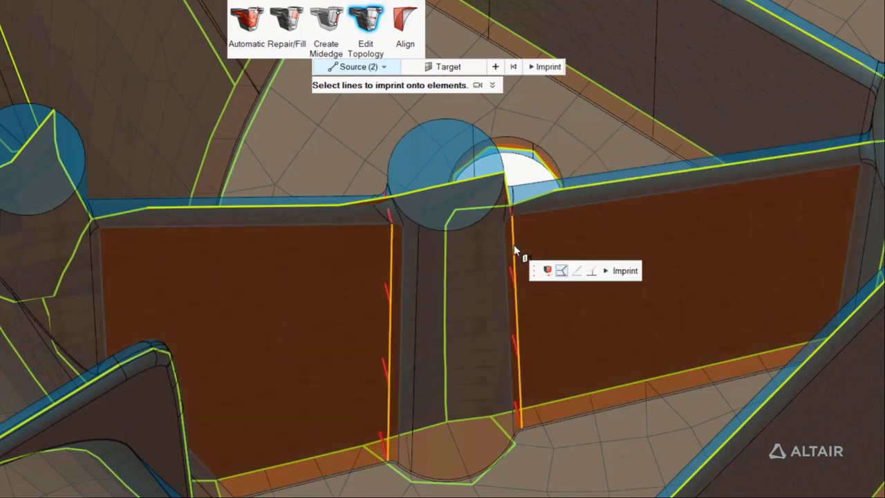
left_click(621, 271)
Delete the unwanted midmesh edges inside the central boss and around the rounded base beneath it.
left_click(371, 72)
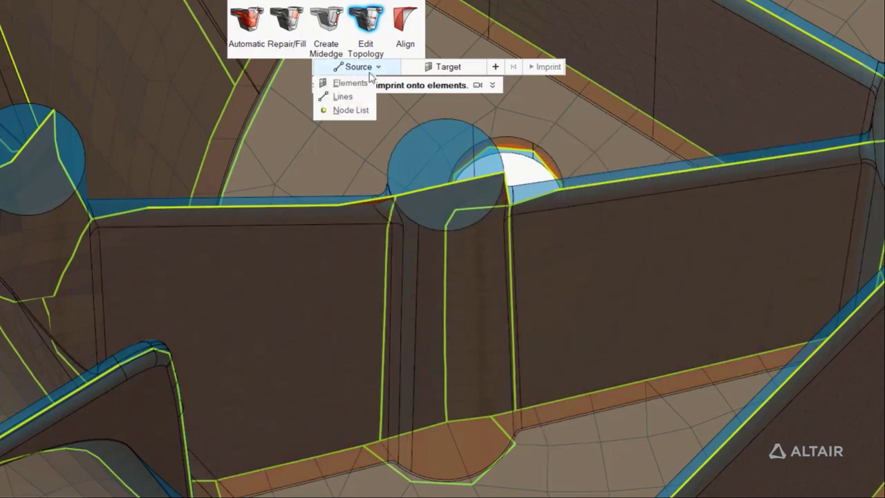
left_click(350, 83)
left_click(445, 273)
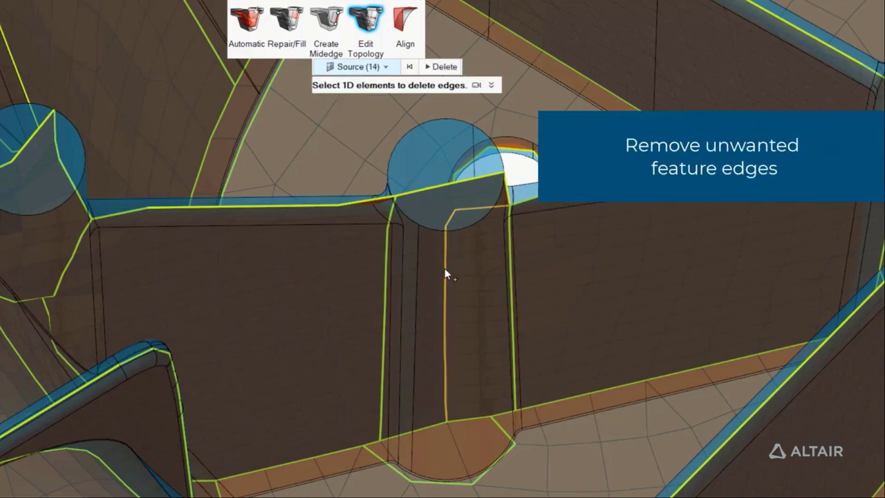
middle_click(445, 270)
left_click(494, 475)
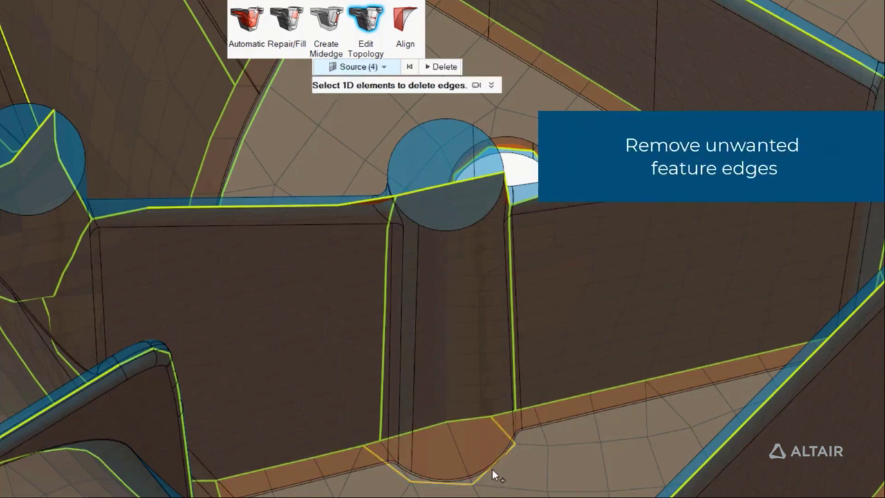
middle_click(494, 475)
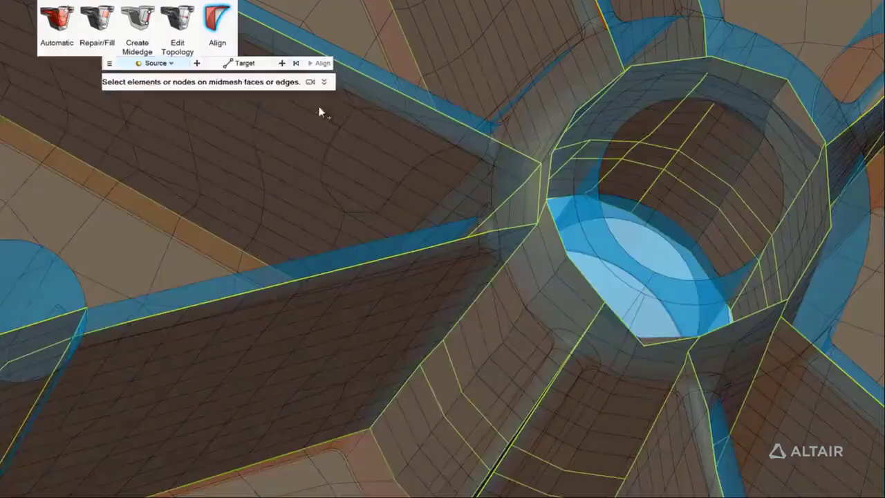
Align the ring of midmesh edge nodes around the central hub's rim with the hub's circular geometry line.
left_click(707, 62)
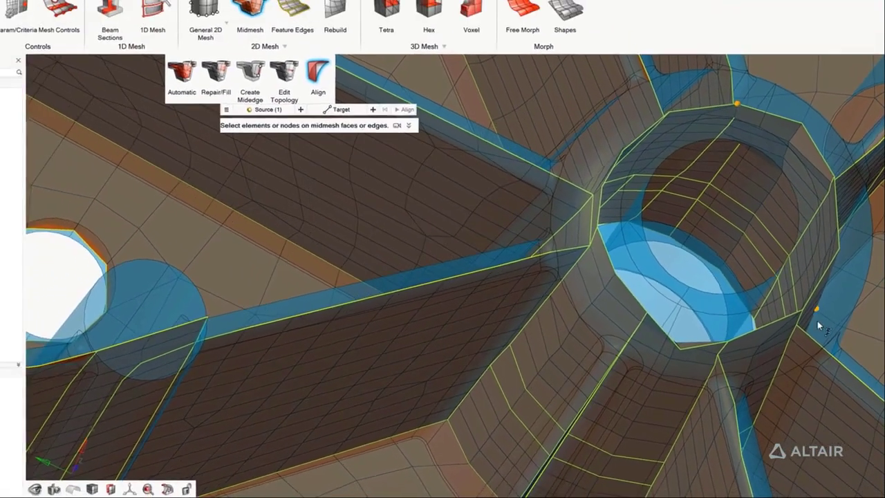
left_click(808, 315)
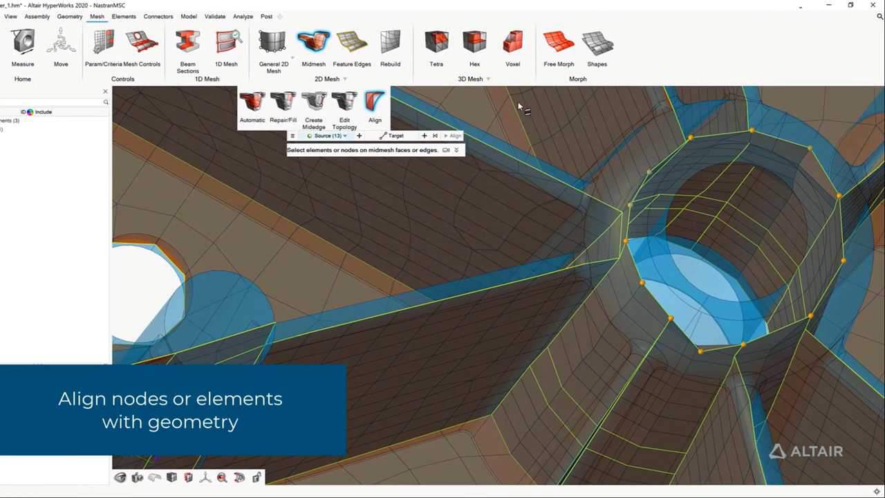
middle_click(604, 217)
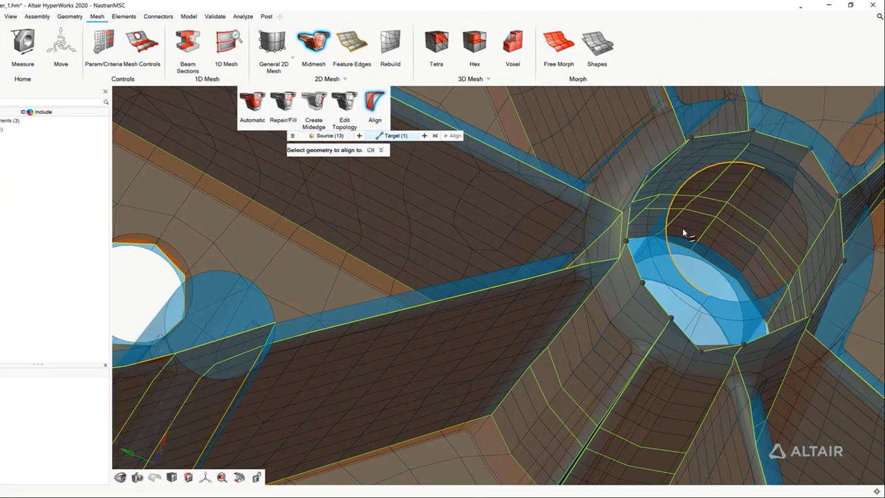
left_click(455, 136)
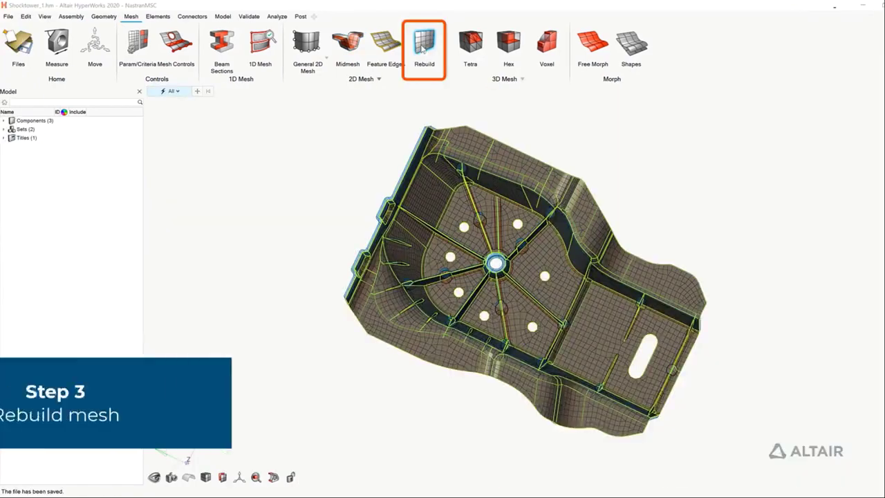
Rebuild the entire shock tower midmesh using the crash_5mm.param parameters file.
left_click(387, 43)
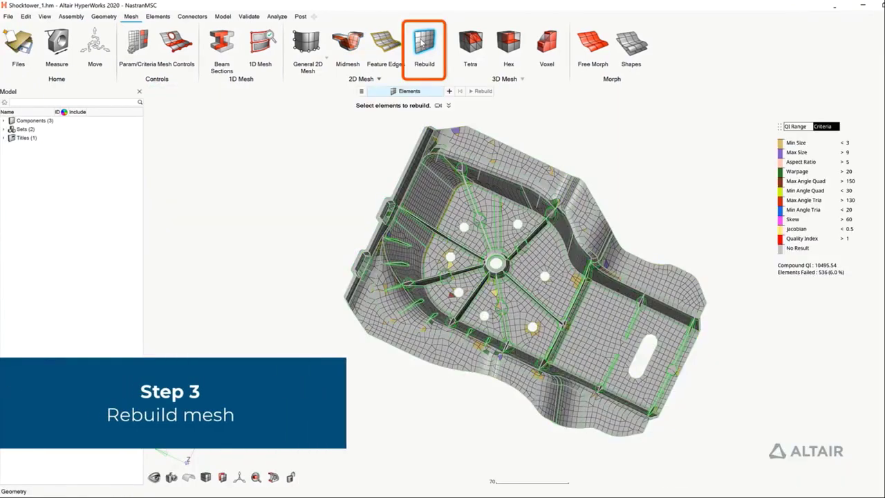
left_click(362, 91)
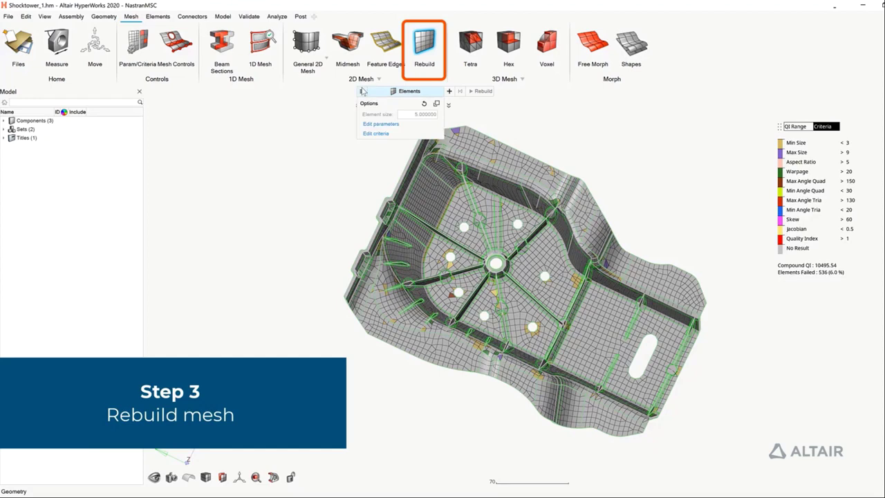
left_click(373, 124)
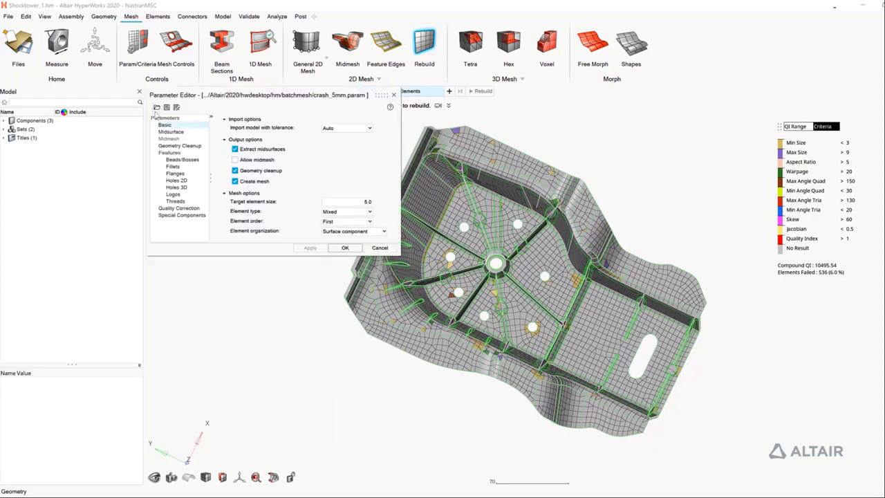
left_click(157, 107)
left_click(90, 61)
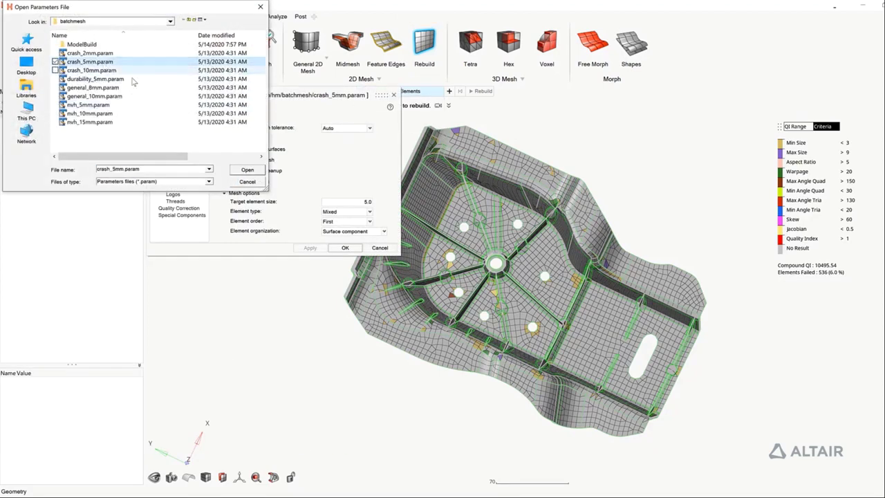
left_click(244, 170)
left_click(345, 248)
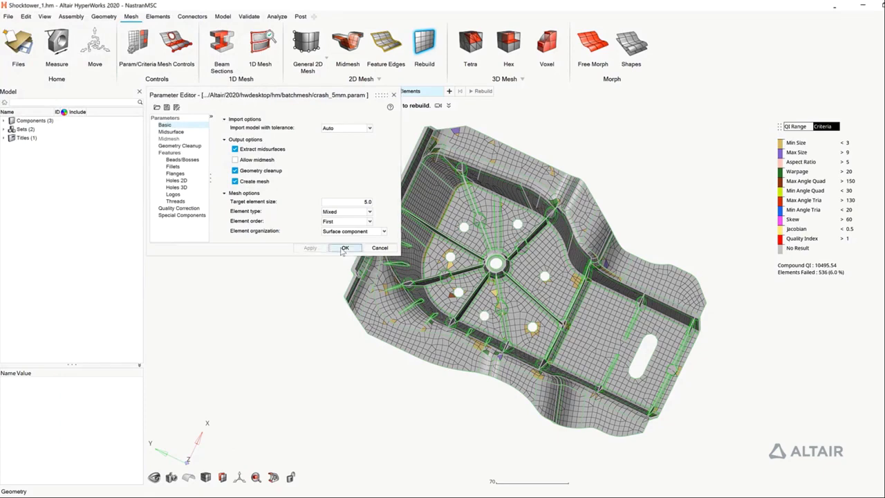
left_click_drag(304, 123, 754, 469)
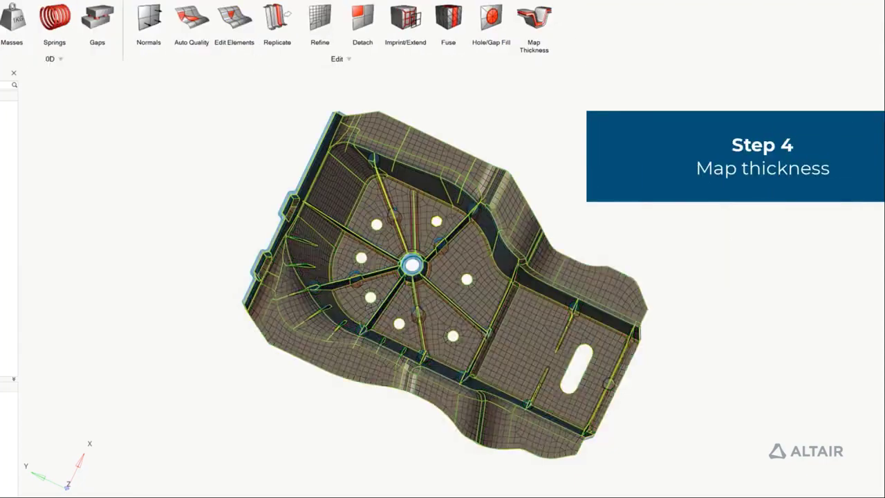
Map thickness from the entire shock tower source geometry onto all of its midmesh elements.
left_click(536, 21)
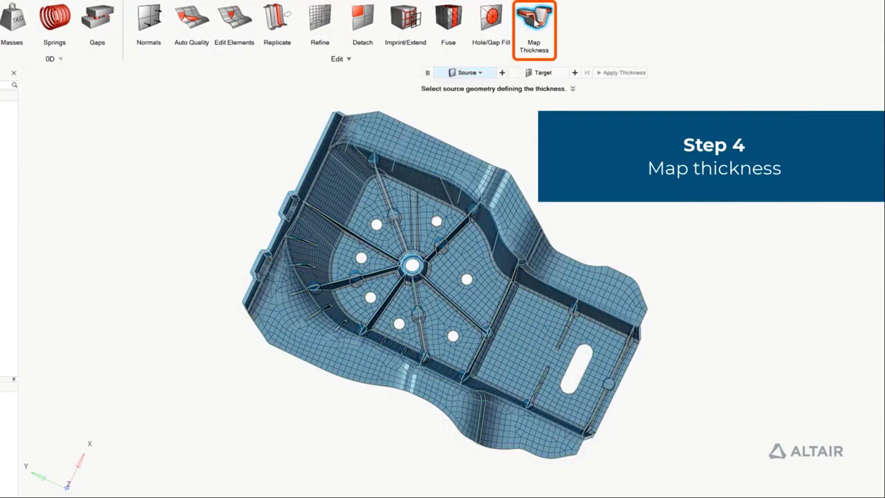
left_click(480, 72)
left_click(460, 111)
left_click_drag(178, 96, 661, 476)
left_click(544, 73)
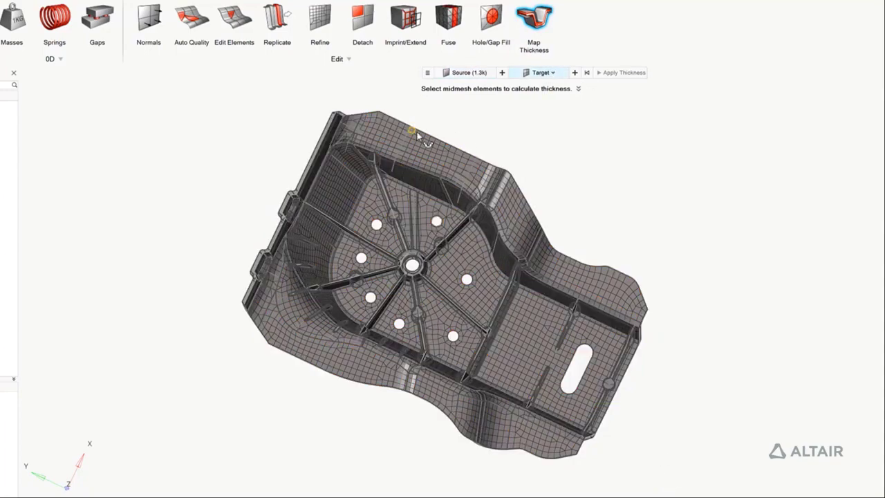
left_click_drag(177, 119, 680, 492)
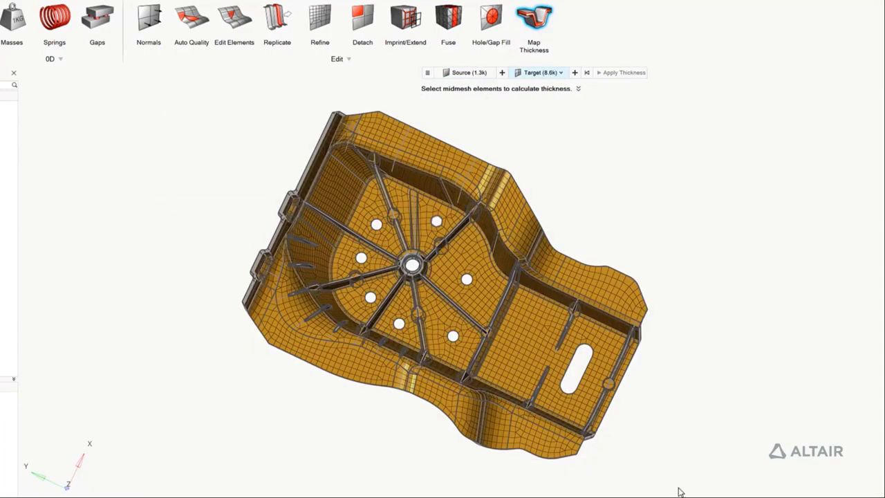
left_click(616, 73)
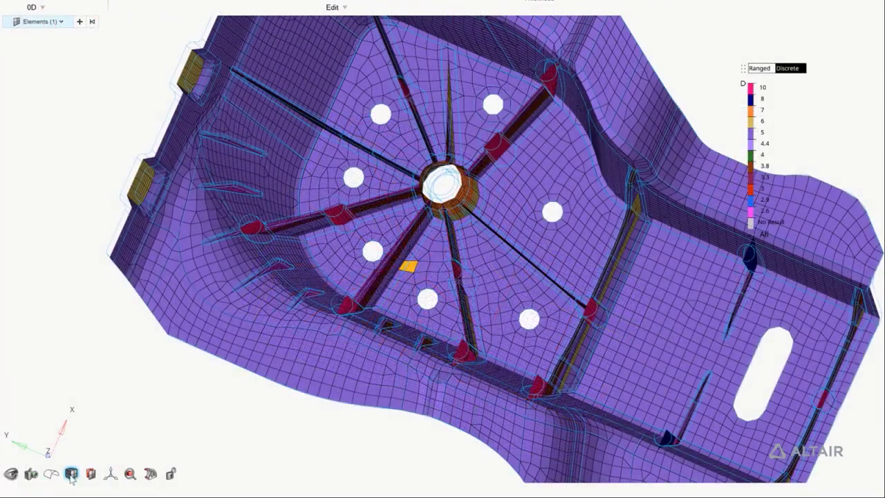
Change the element display style of the thickness-mapped midmesh.
left_click(72, 475)
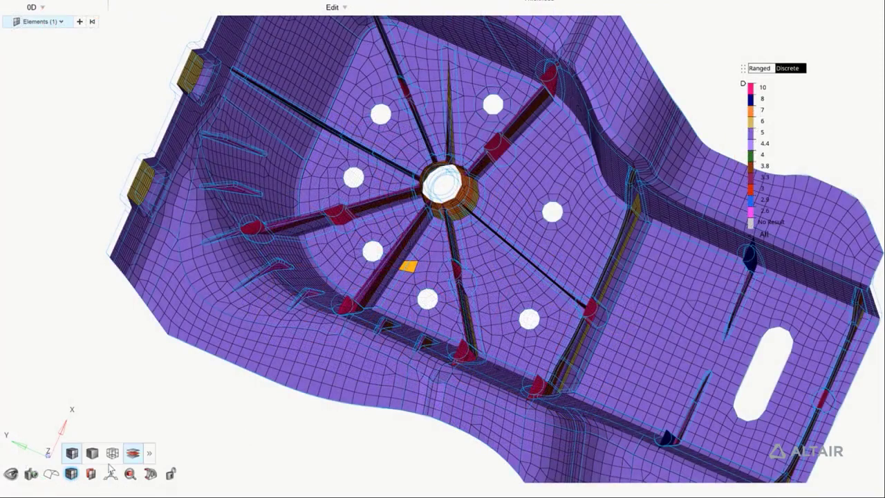
left_click(151, 454)
left_click(206, 441)
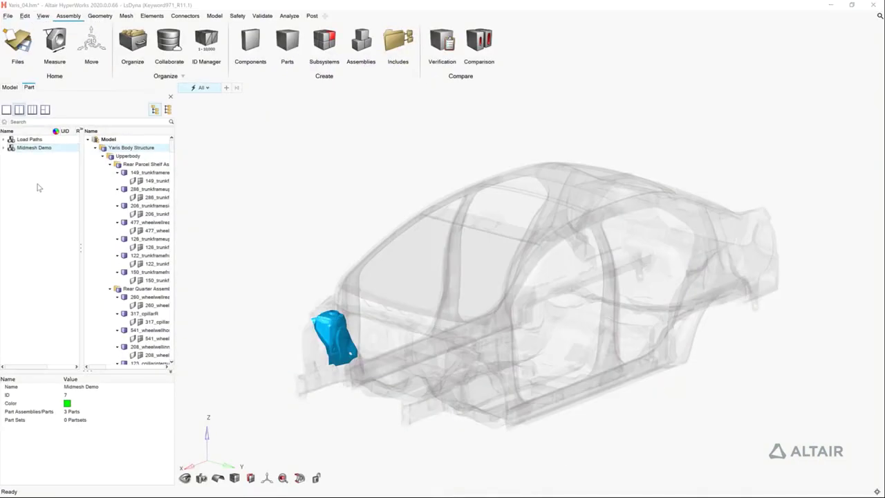
Create the variant part sets of the Yaris model from its PDM variant conditions.
left_click(38, 187)
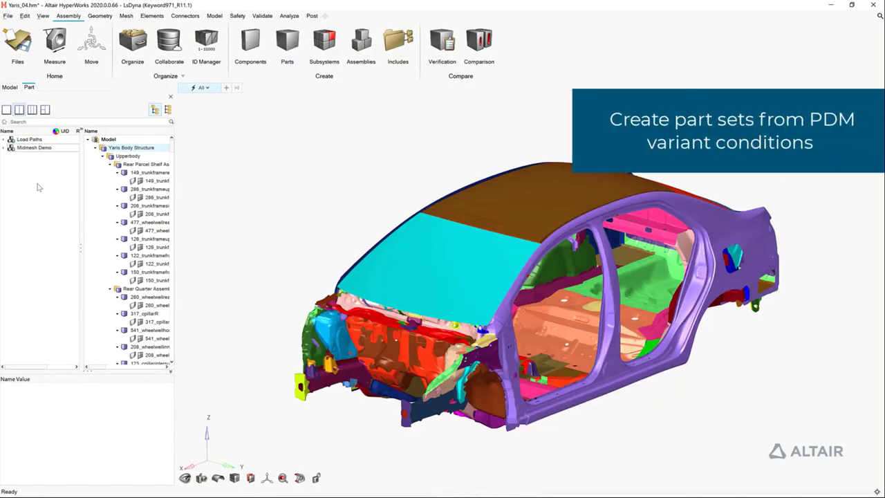
right_click(39, 187)
left_click(52, 197)
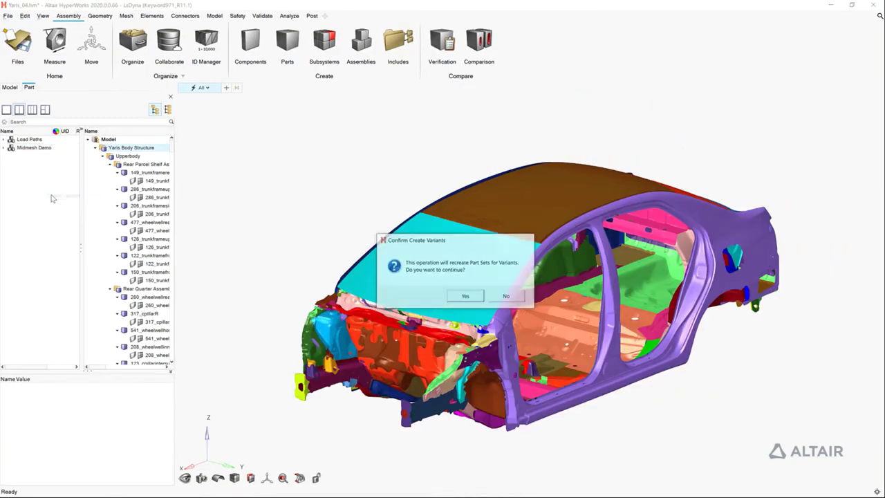
left_click(466, 296)
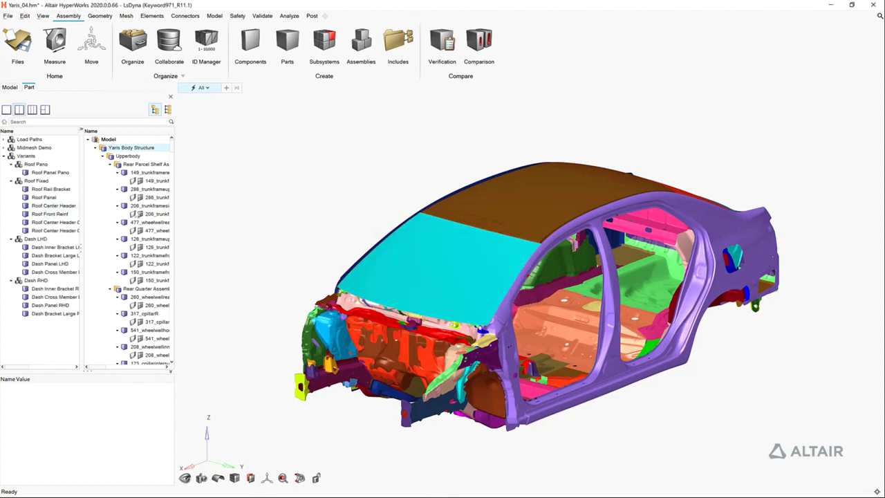
Inspect the PDM variant condition of the parts in the Roof Fixed set and collapse the variant sets.
left_click(63, 193)
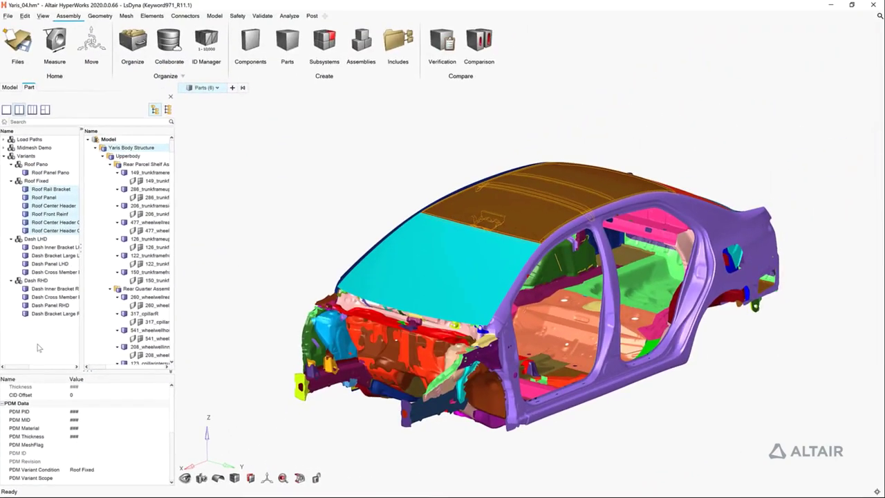
left_click(38, 348)
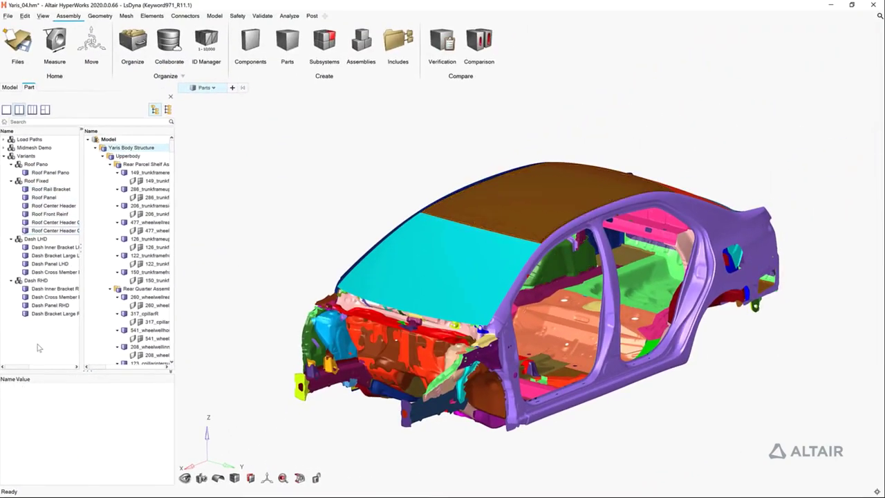
right_click(38, 348)
left_click(60, 402)
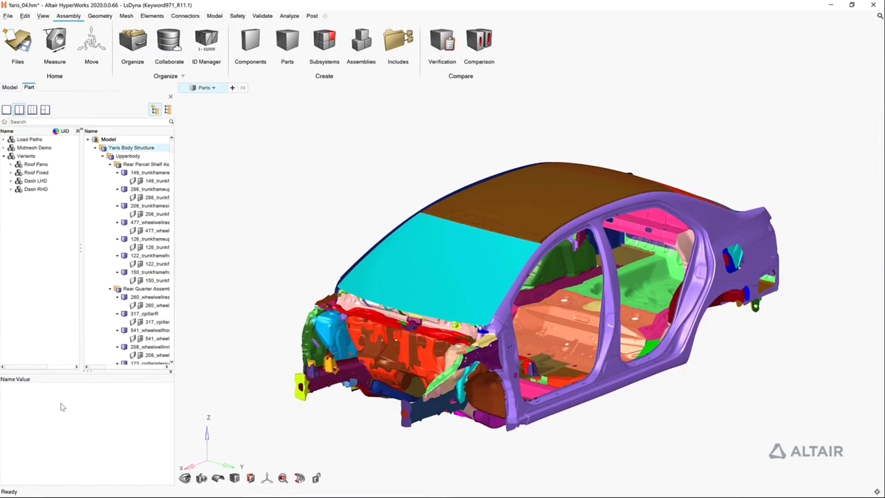
Create a part configuration from the Roof Pano and Dash LHD variant sets and name it LHD Pano.
left_click(45, 110)
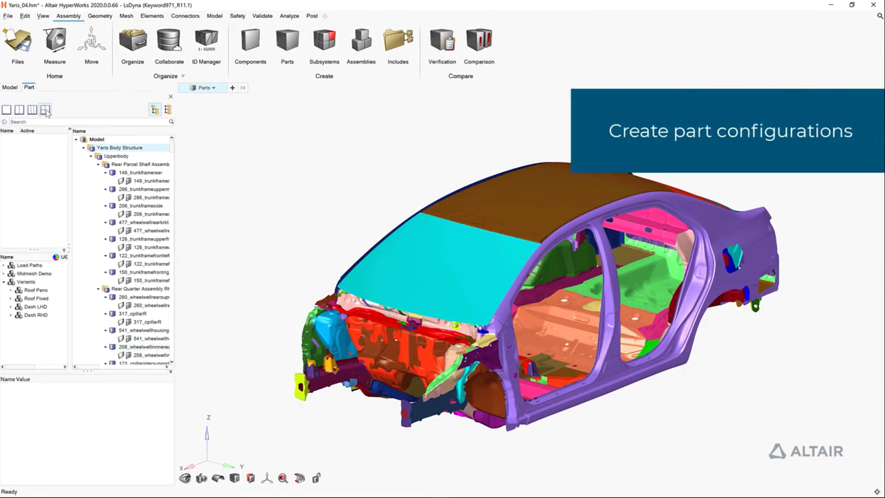
left_click(36, 290)
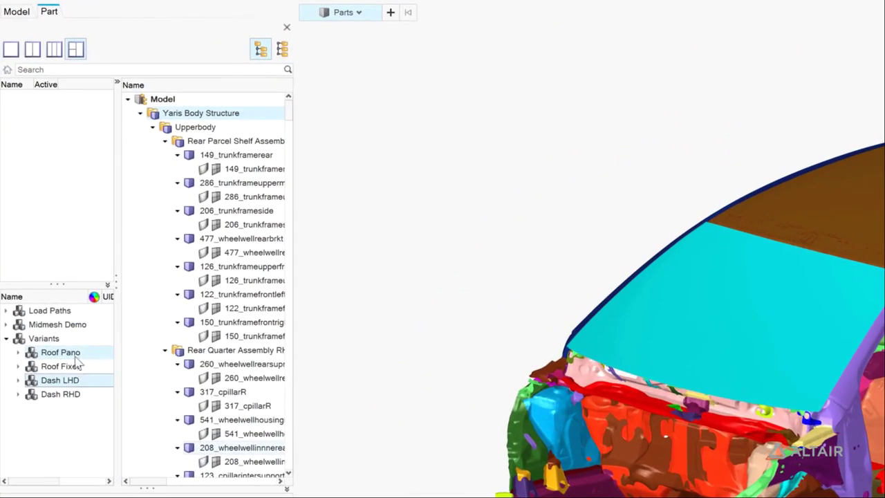
left_click_drag(68, 350, 61, 185)
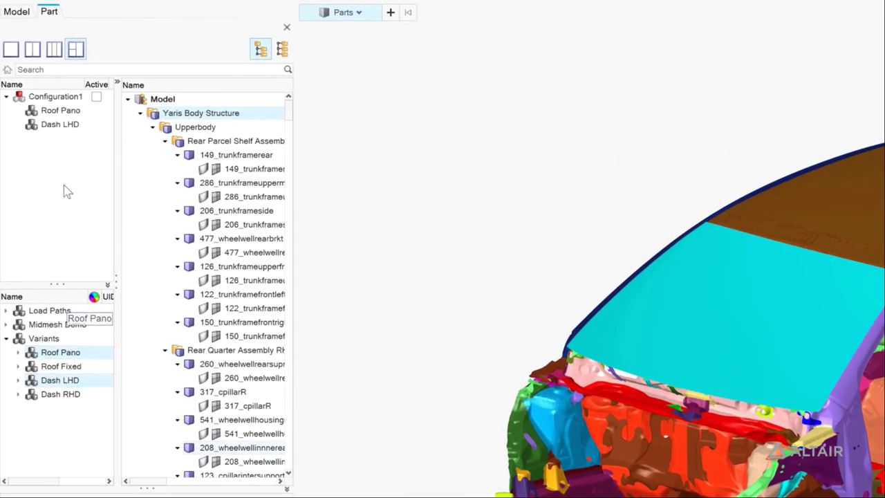
double_click(57, 97)
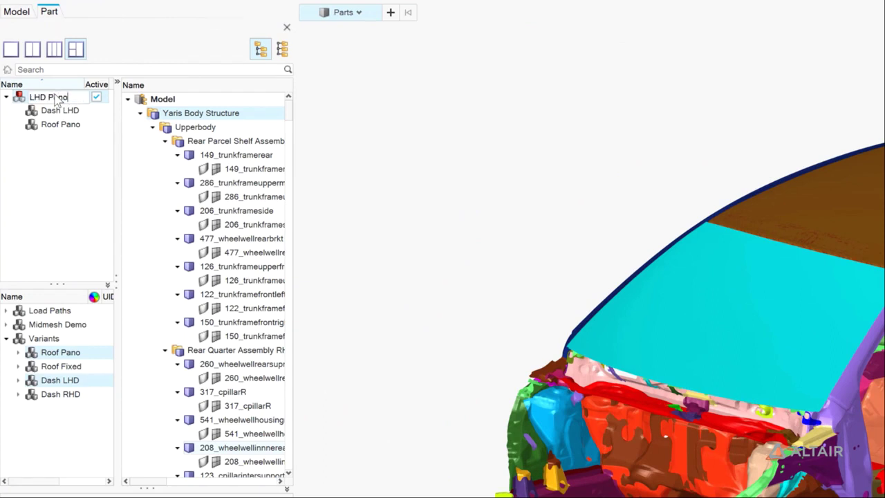
key("Return")
Create a part configuration from the Roof Pano and Dash RHD variant sets and name it RHD Pano.
left_click(60, 380, "ctrl")
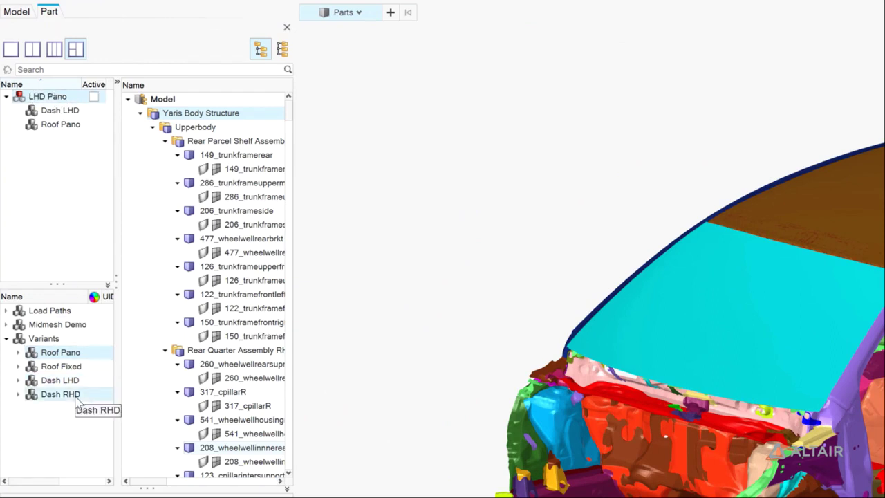
left_click(69, 394, "ctrl")
left_click_drag(70, 394, 61, 235)
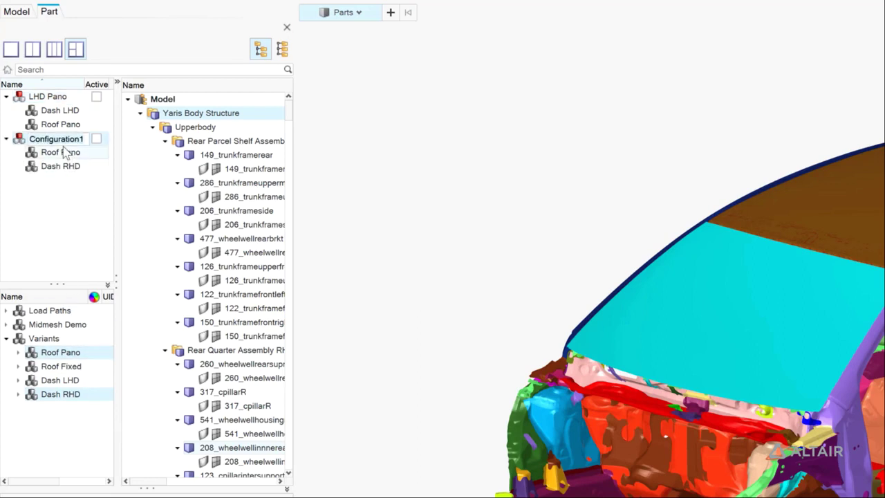
type("RHD Pano")
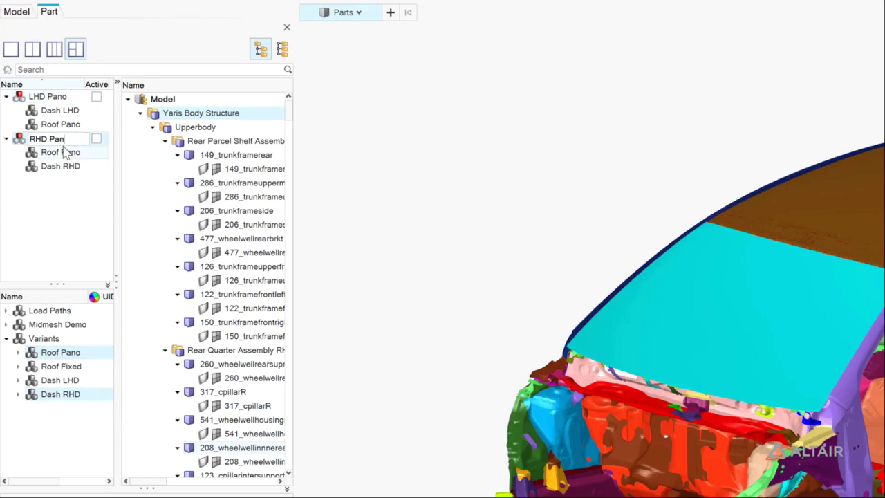
Create a part configuration from the Roof Fixed and Dash LHD variant sets and name it LHD Fixed.
left_click(86, 369)
left_click(87, 380, "ctrl")
left_click_drag(87, 381, 80, 228)
left_click(96, 180)
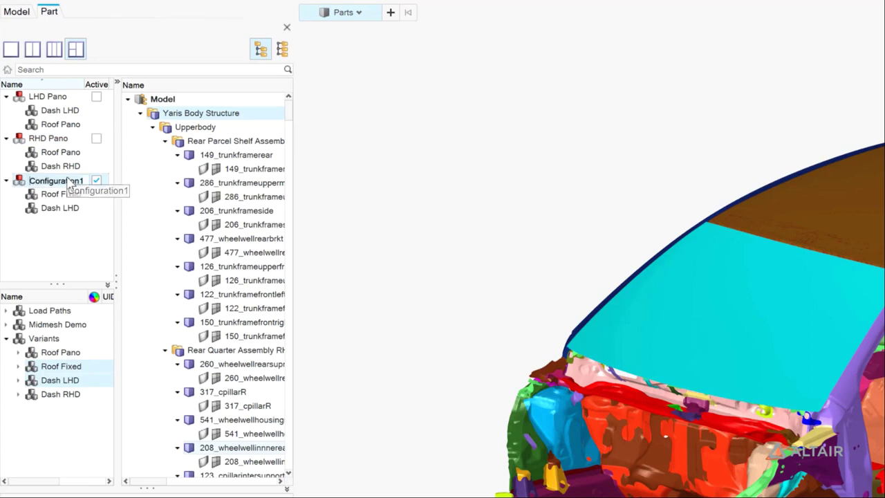
type("LHD")
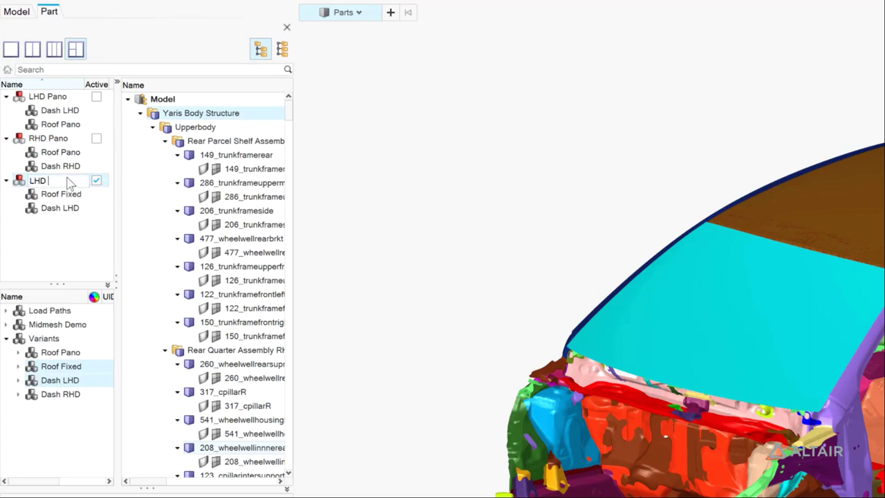
type(" Fixed")
key("Return")
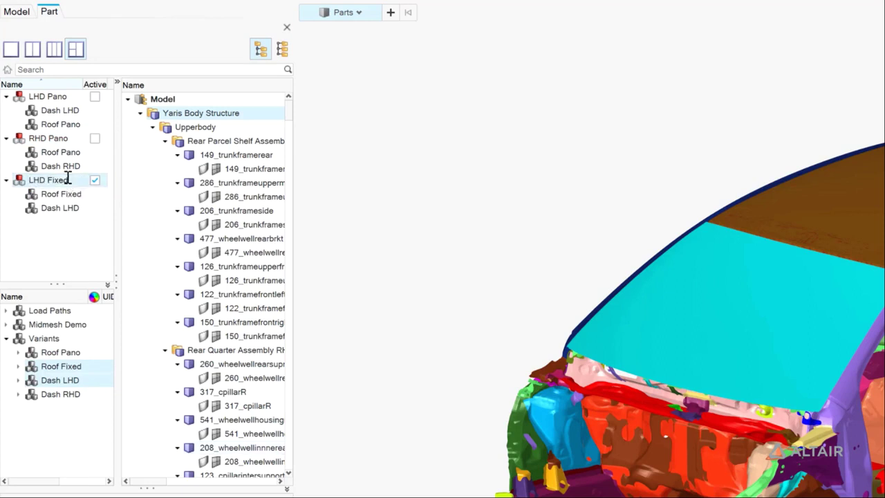
Create a part configuration from the Roof Fixed and Dash RHD variant sets and name it RHD Fixed.
left_click(72, 394)
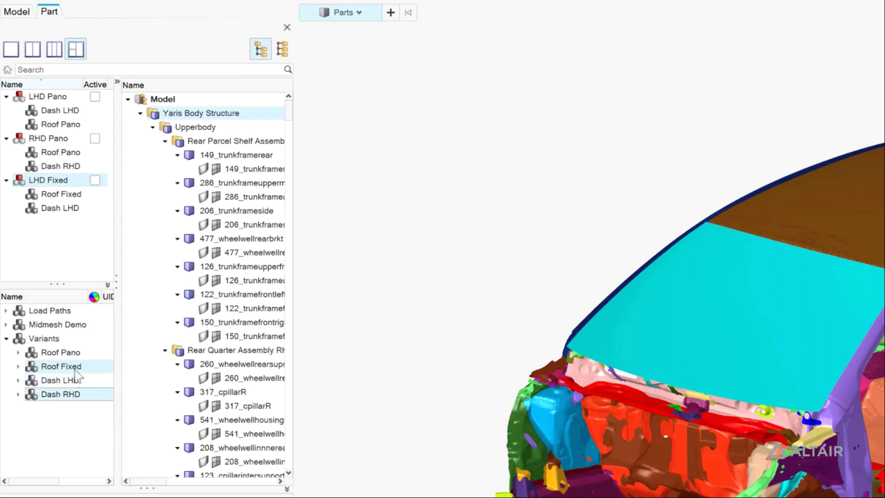
left_click_drag(78, 374, 72, 242)
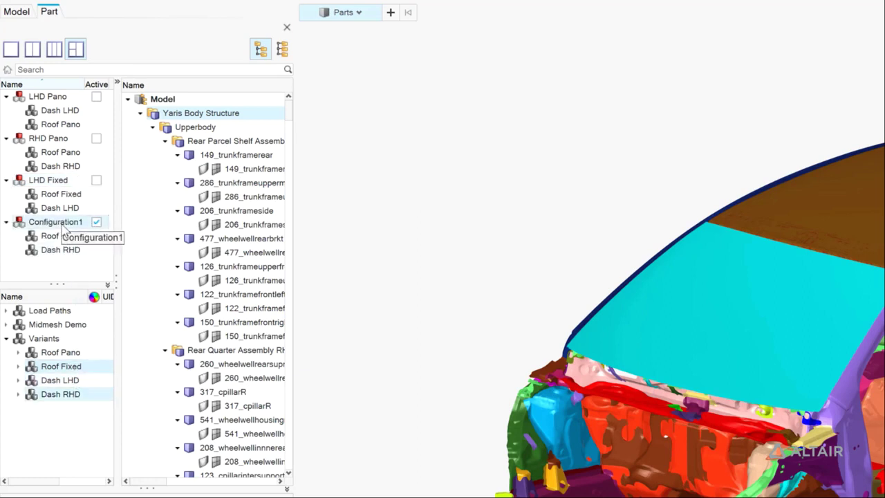
double_click(62, 225)
type("RHD F")
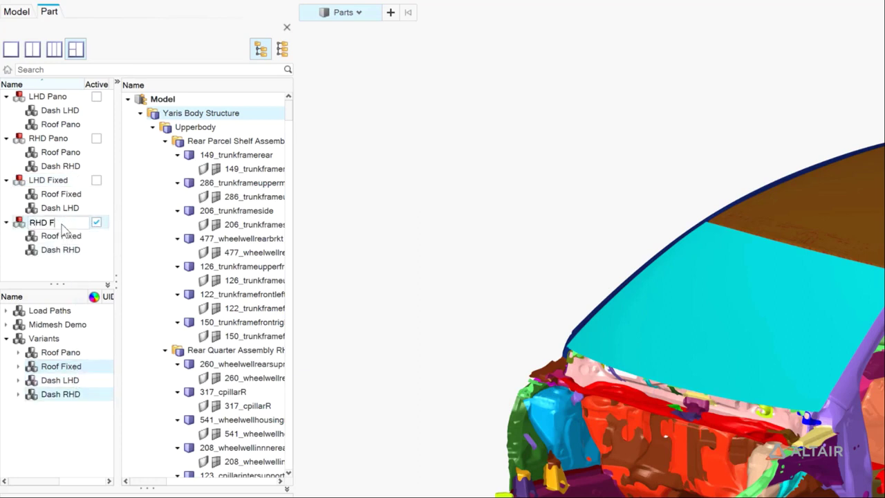
type("ixed")
key("Return")
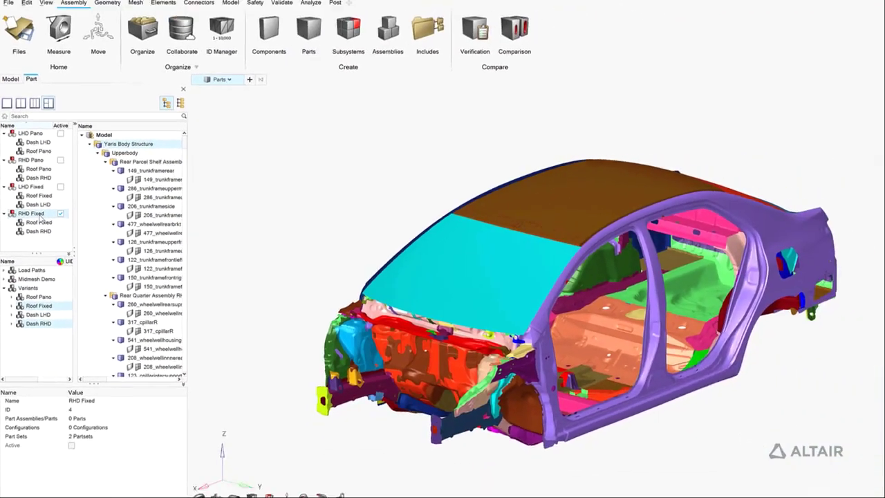
Review the part configurations by activating LHD Pano, RHD Pano, LHD Fixed and RHD Fixed in turn.
left_click(96, 97)
left_click(57, 139)
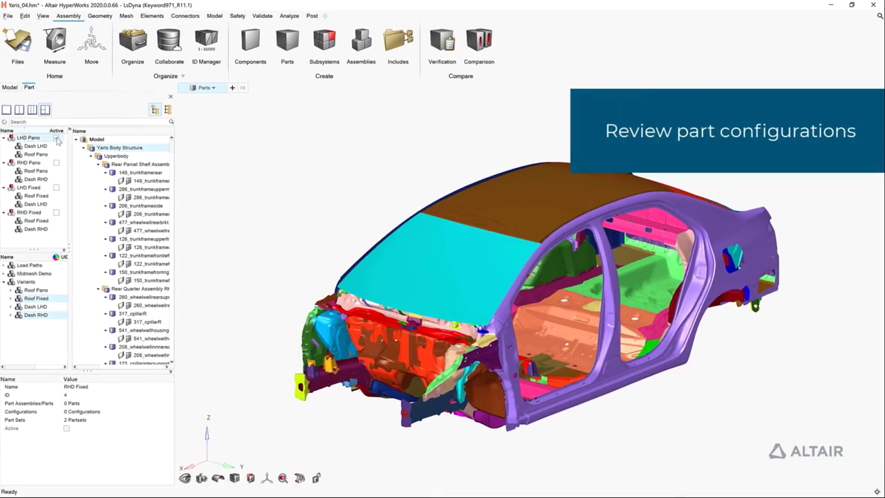
left_click(57, 139)
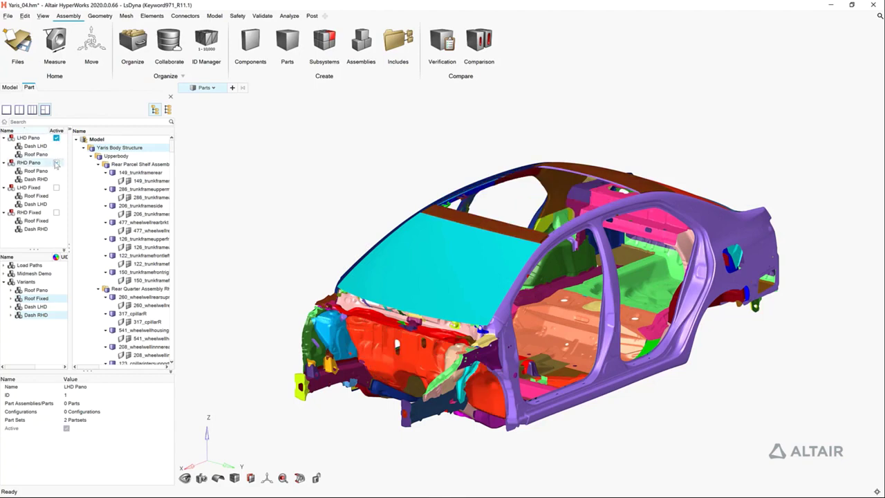
left_click(57, 163)
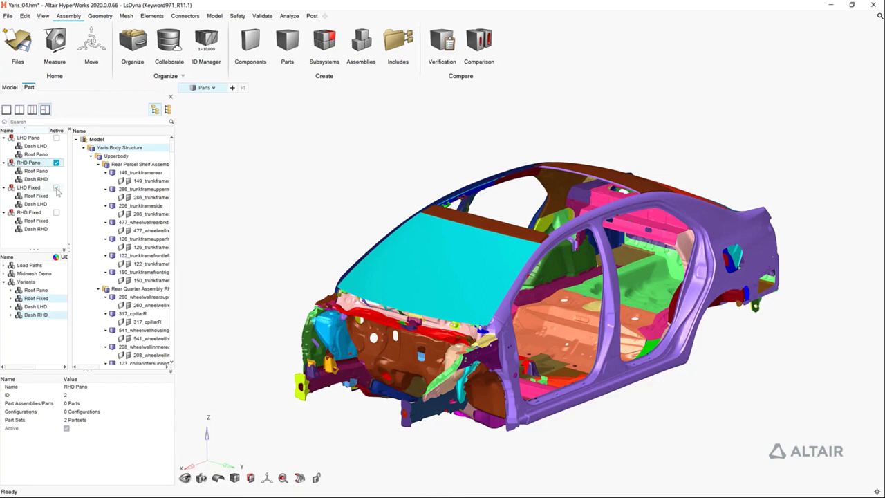
left_click(57, 188)
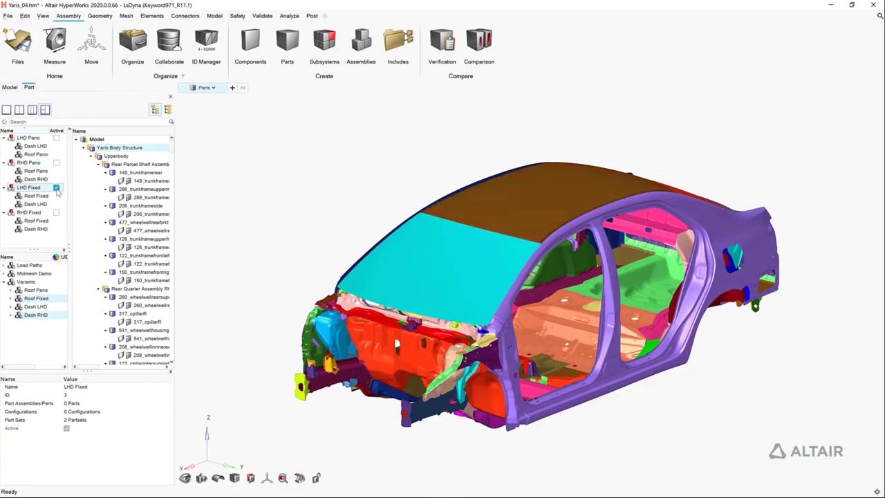
left_click(56, 212)
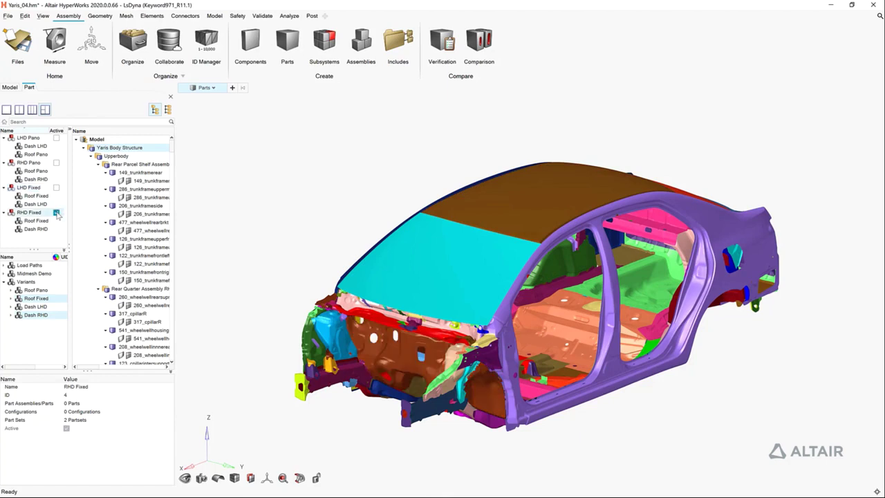
left_click(57, 213)
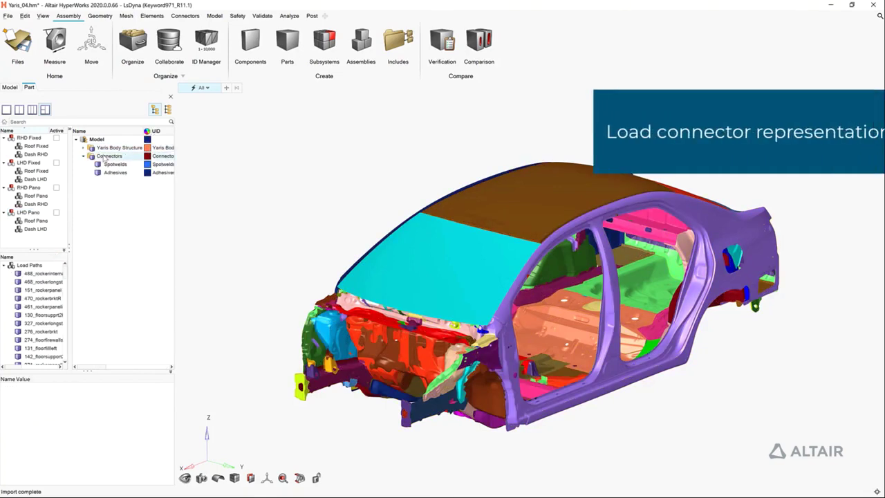
Load the Connector representation from the library for the Connectors assembly.
right_click(106, 158)
mouse_move(138, 205)
mouse_move(187, 225)
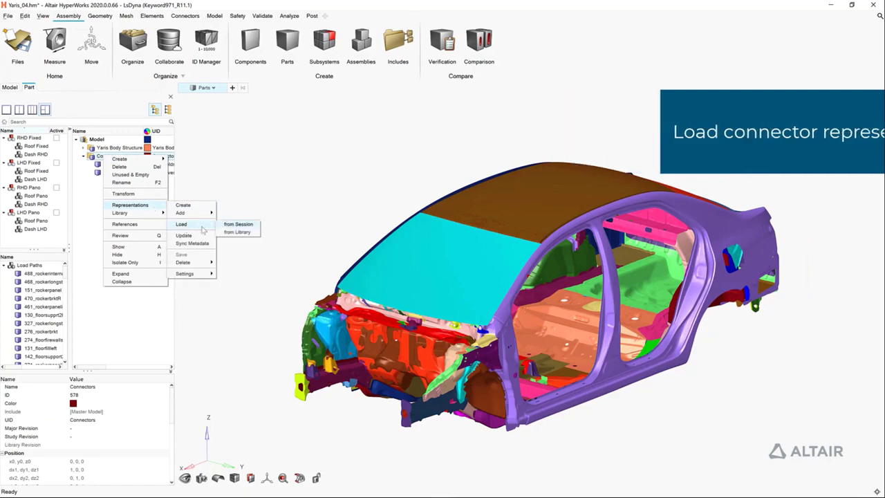
left_click(238, 224)
left_click(202, 117)
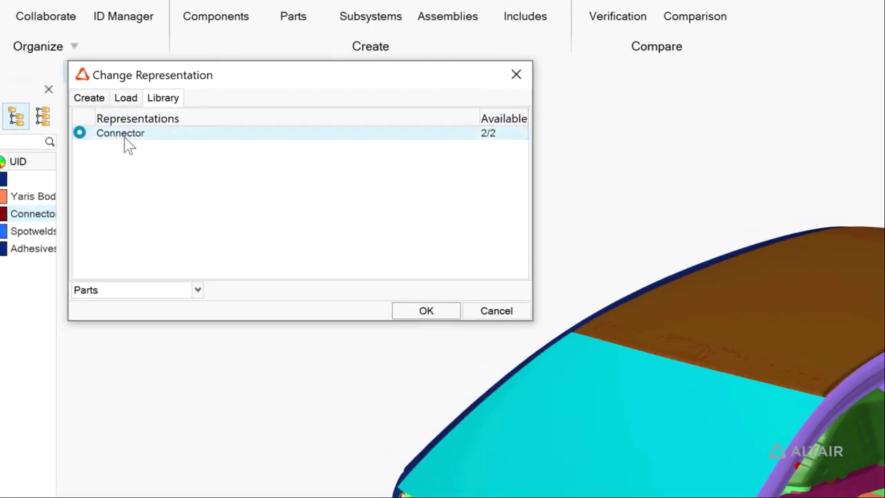
left_click(416, 311)
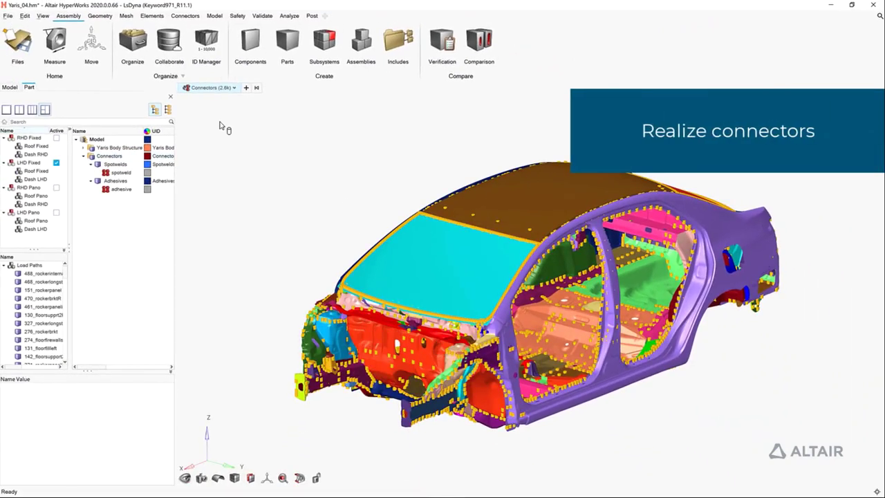
Realize all loaded spotweld and adhesive connectors and review the Connector Realizations assembly.
right_click(220, 125)
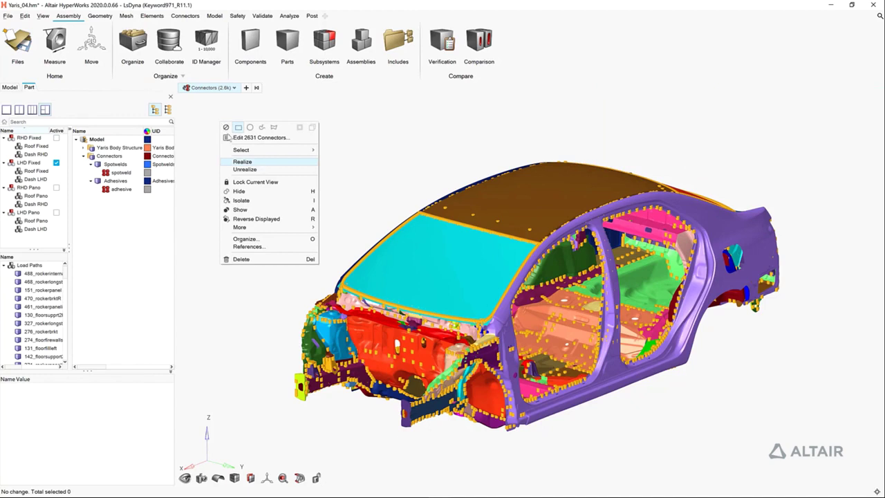
left_click(243, 162)
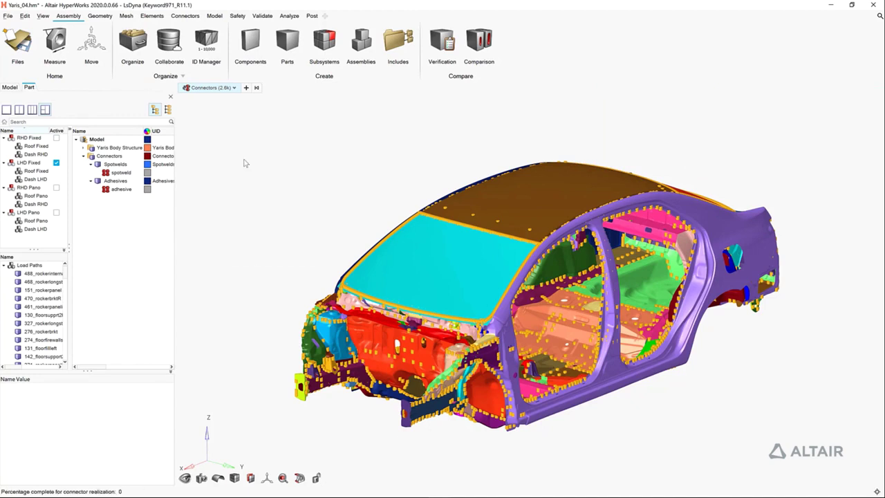
left_click(143, 198)
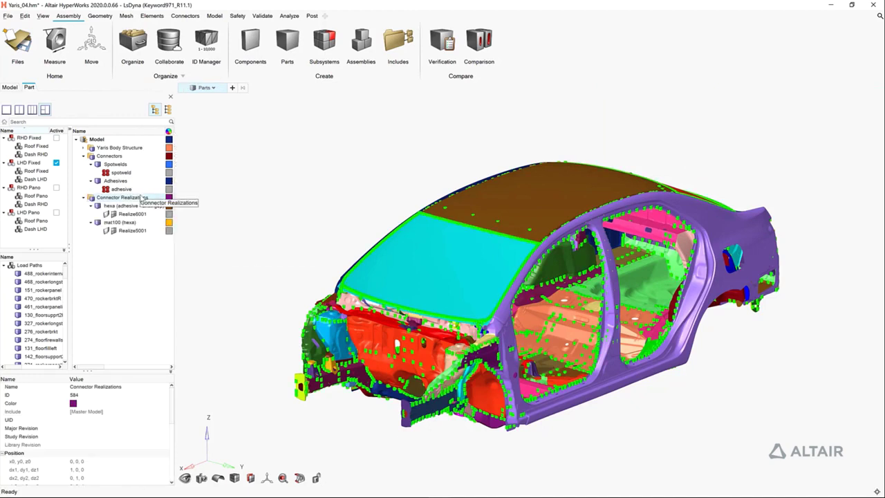
key("q")
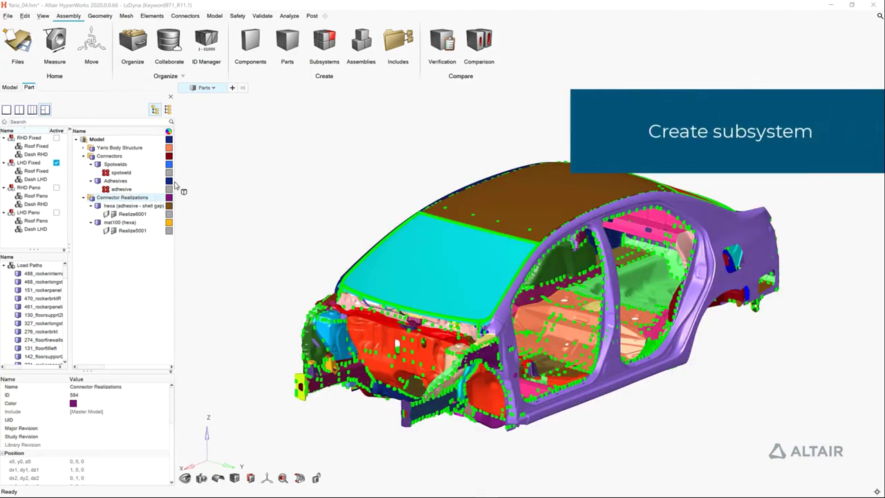
Create a subsystem from the Yaris Body Structure, Connectors and Connector Realizations assemblies.
left_click(336, 52)
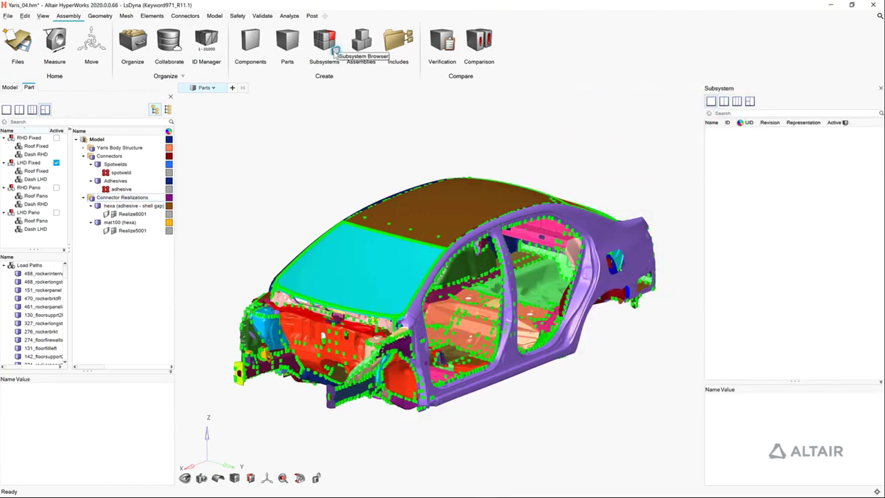
left_click(117, 148)
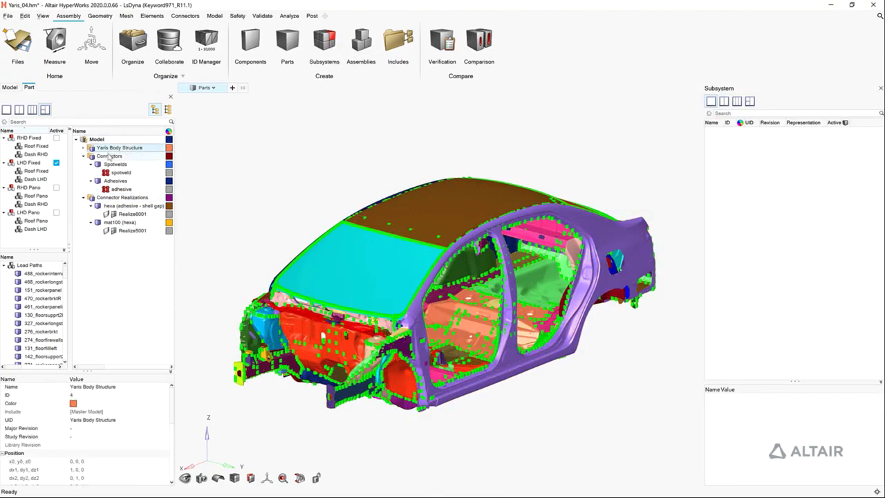
left_click(119, 197, "ctrl")
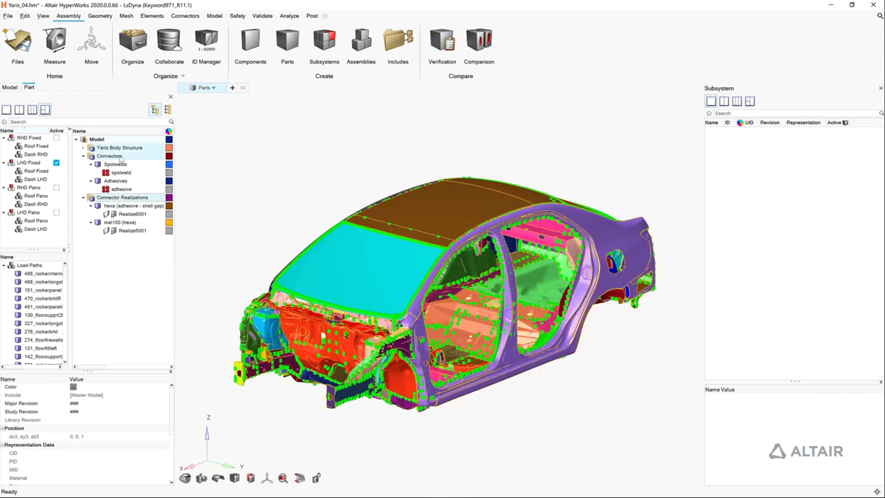
left_click_drag(121, 147, 524, 154)
left_click_drag(717, 160, 716, 158)
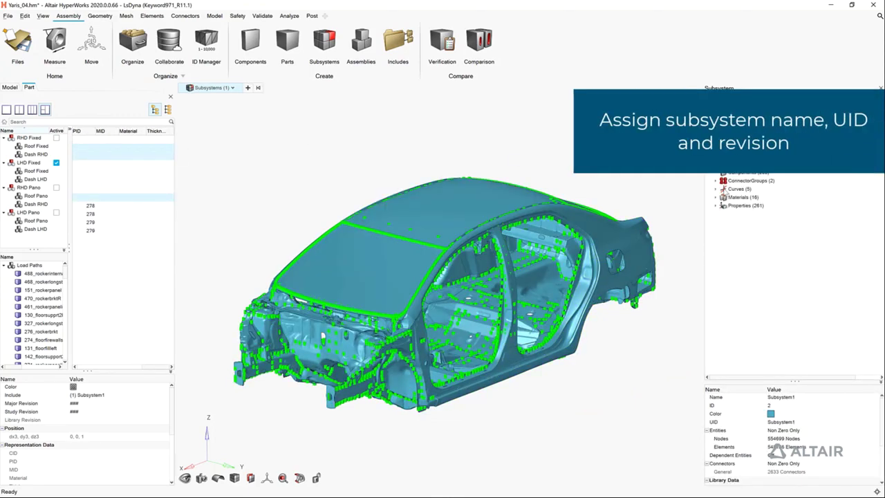
Set the new subsystem's name and UID to Yaris_BIW and its major revision to A.
left_click(785, 398)
type("Yaris_BIW")
key("Return")
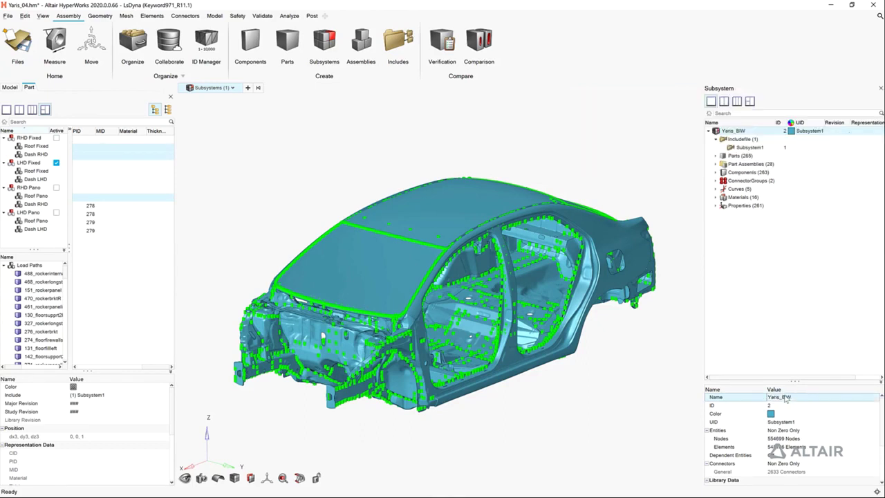
left_click(791, 423)
type("Yaris_BIW")
key("Return")
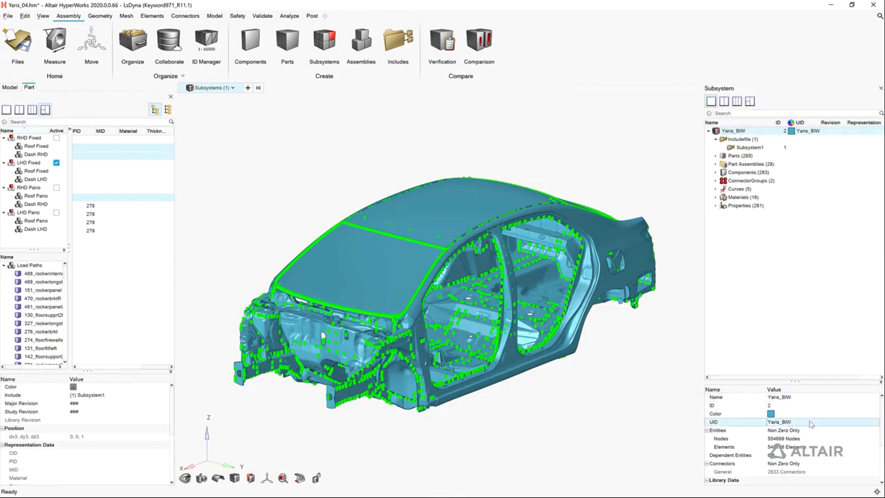
scroll(882, 430, "down", 2)
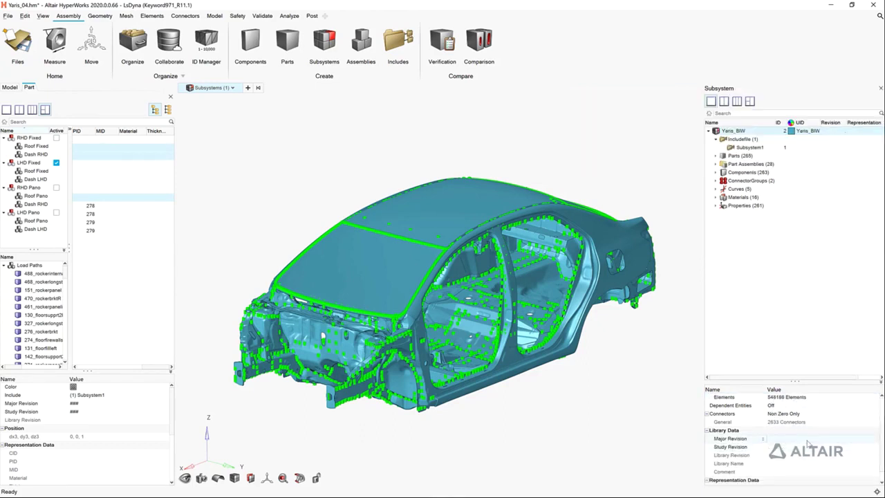
left_click(808, 439)
type("1")
key("Return")
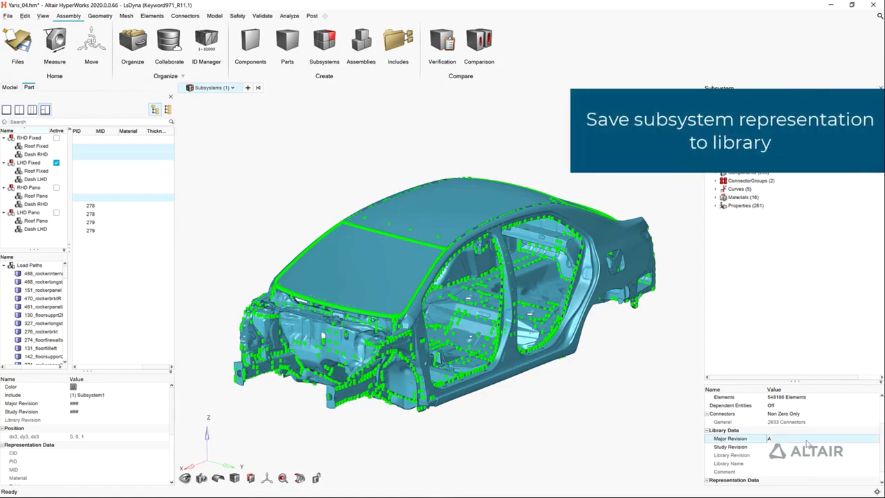
Save the Yaris_BIW subsystem to the library as a representation named Crash.
right_click(746, 131)
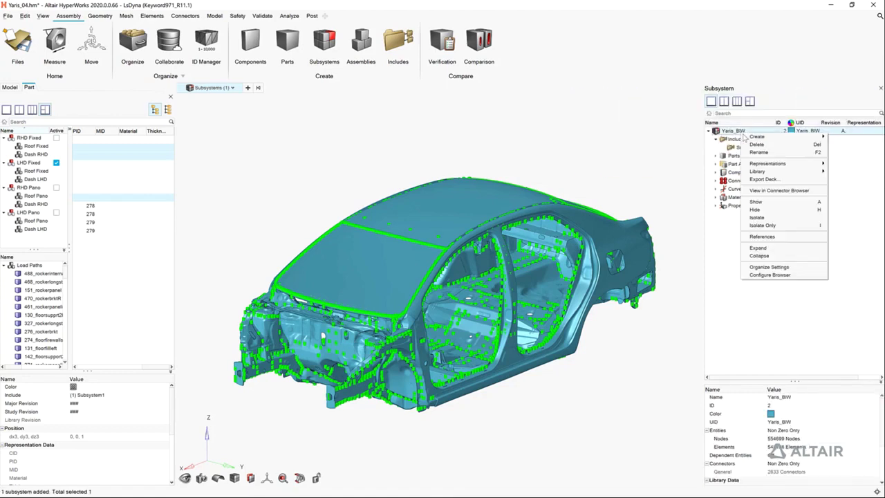
mouse_move(787, 164)
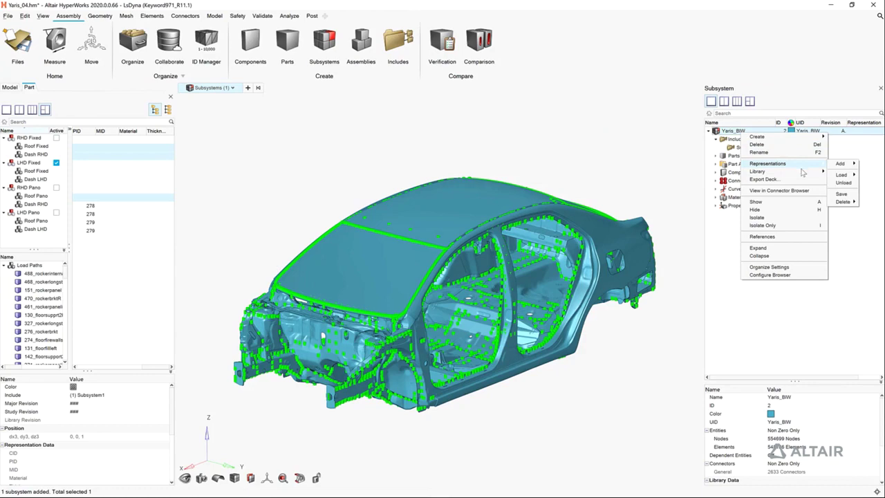
left_click(845, 195)
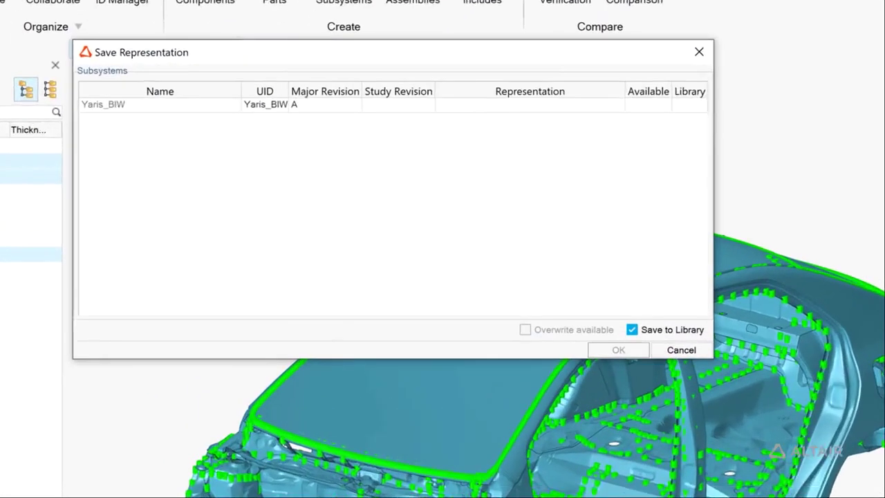
left_click(603, 99)
type("Crash")
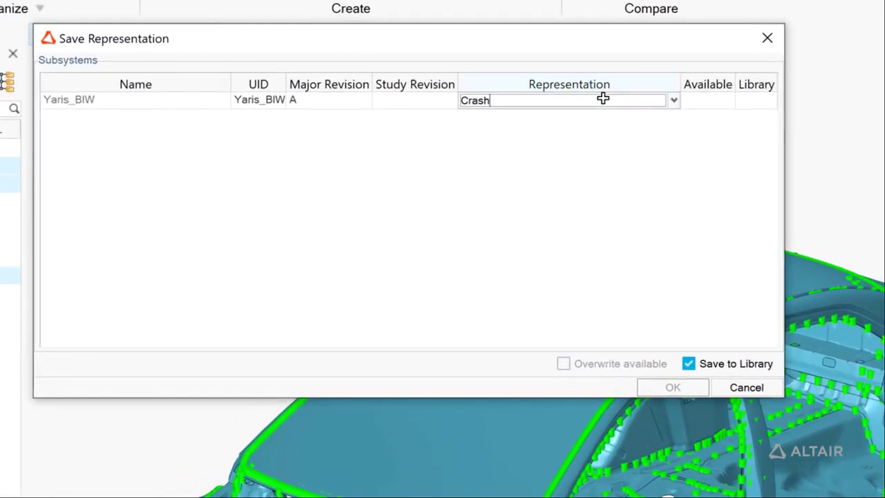
key("Return")
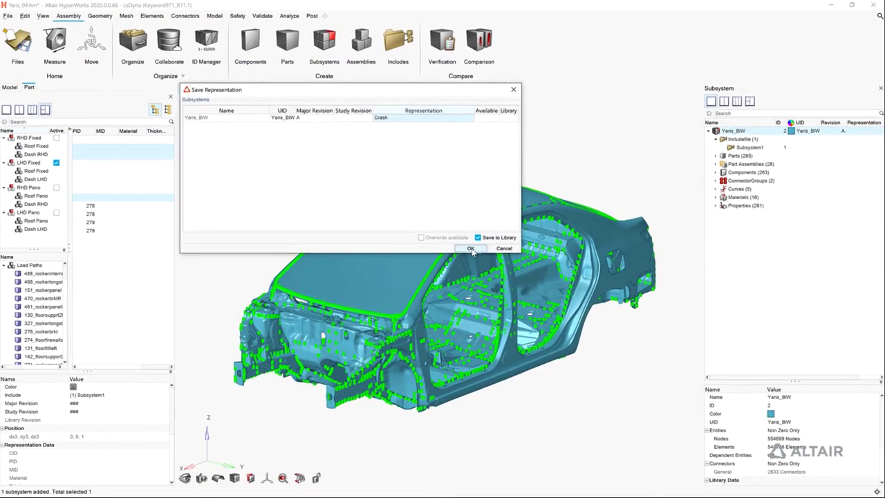
left_click(470, 249)
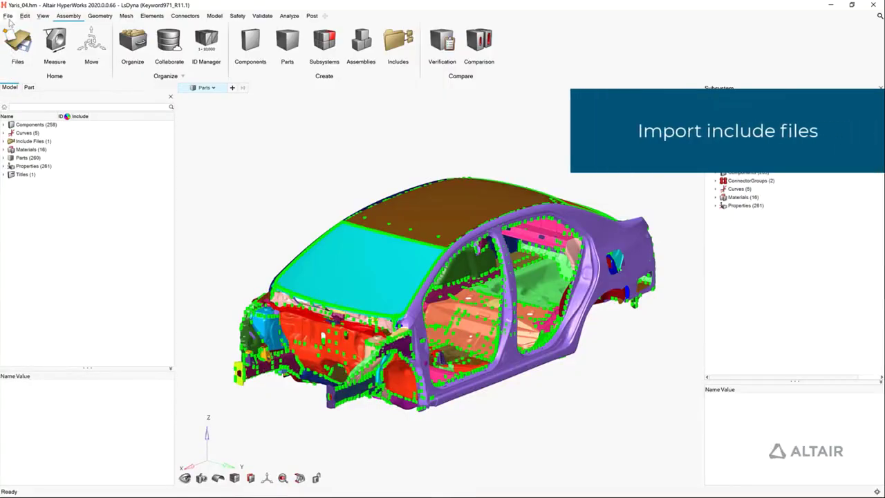
Import the HyperMesh model Yaris_Subsystems.hm from the Includes folder into the current model.
left_click(8, 15)
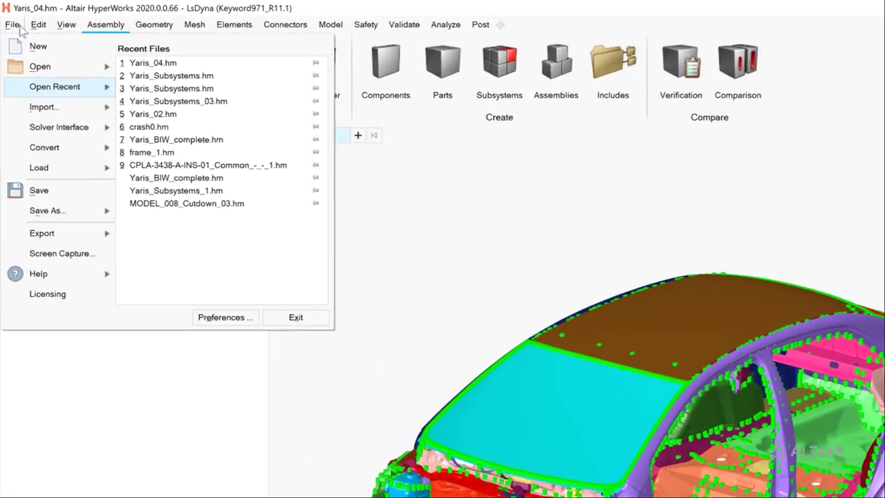
mouse_move(50, 107)
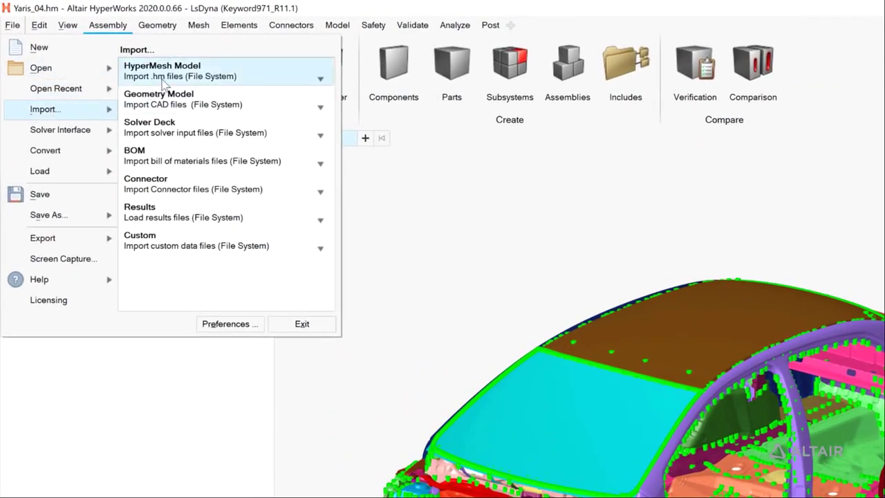
left_click(164, 77)
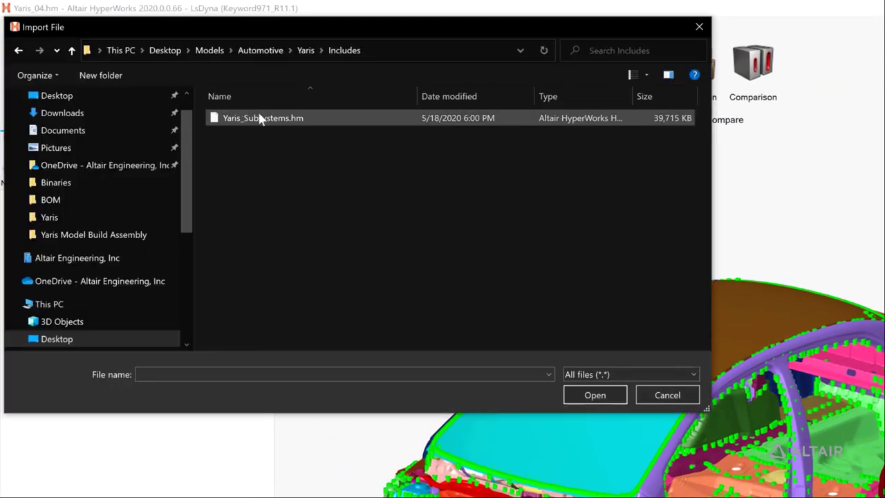
double_click(259, 118)
key("Return")
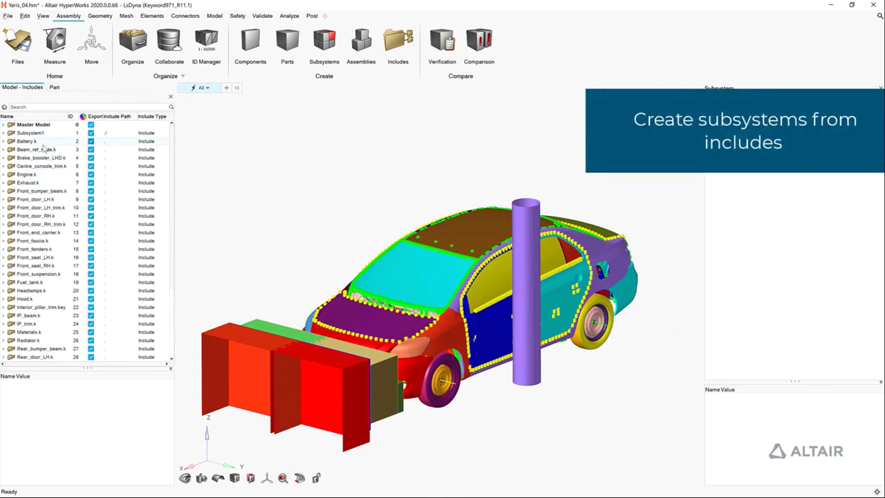
Create multiple separate subsystems from all the imported includes, Battery.k through ODB_LH.key.
scroll(43, 149, "down", 2)
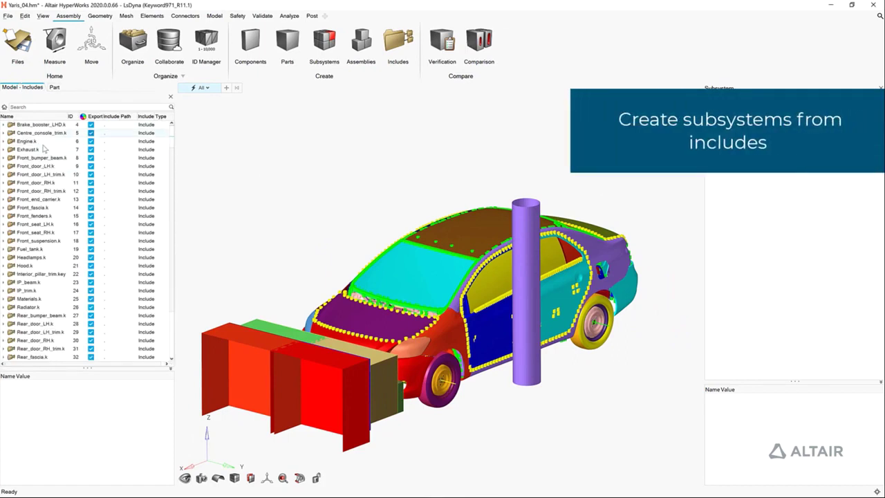
scroll(43, 149, "down", 4)
left_click(46, 357, "shift")
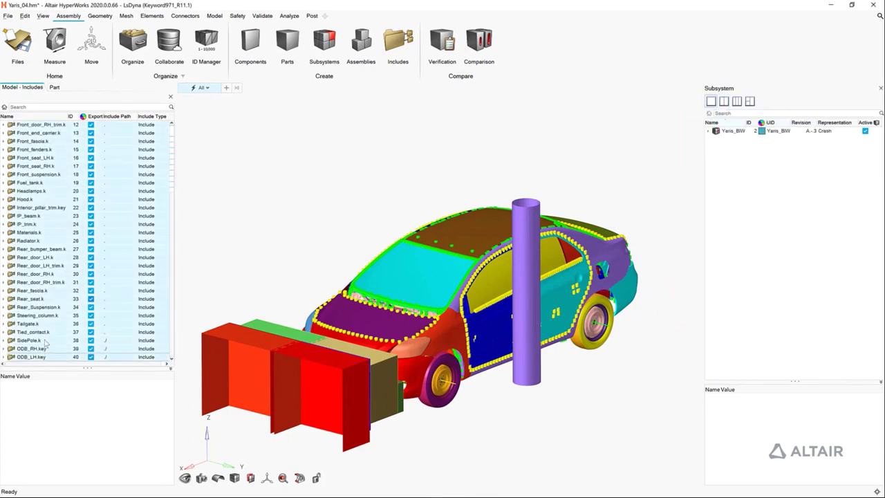
left_click_drag(55, 254, 751, 229)
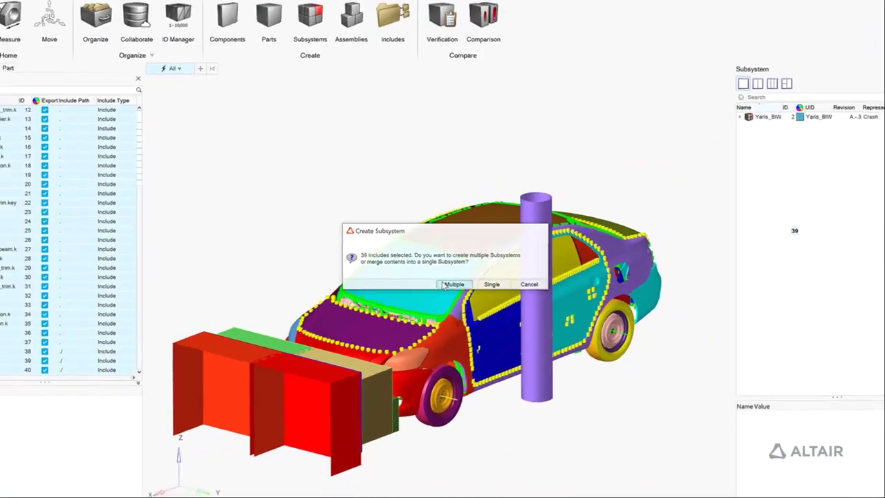
left_click(453, 296)
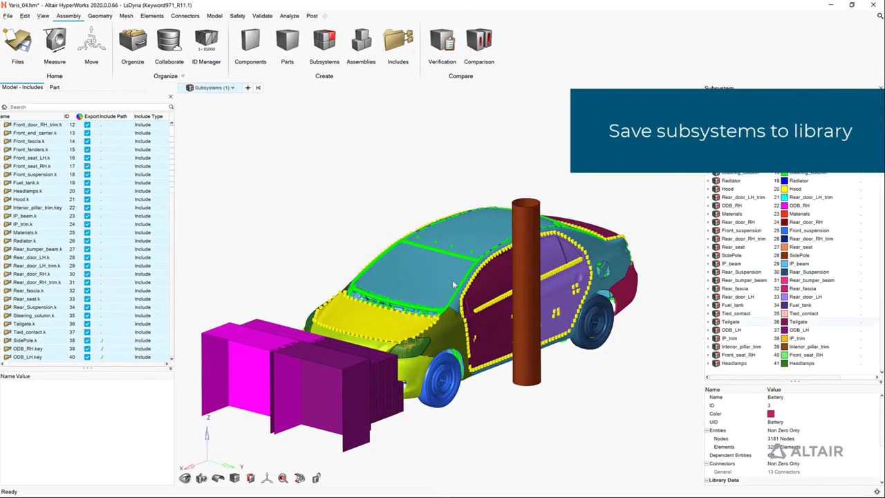
Set the major revision of all the newly created subsystems, Battery through Headlamps, to A.
left_click(738, 364, "shift")
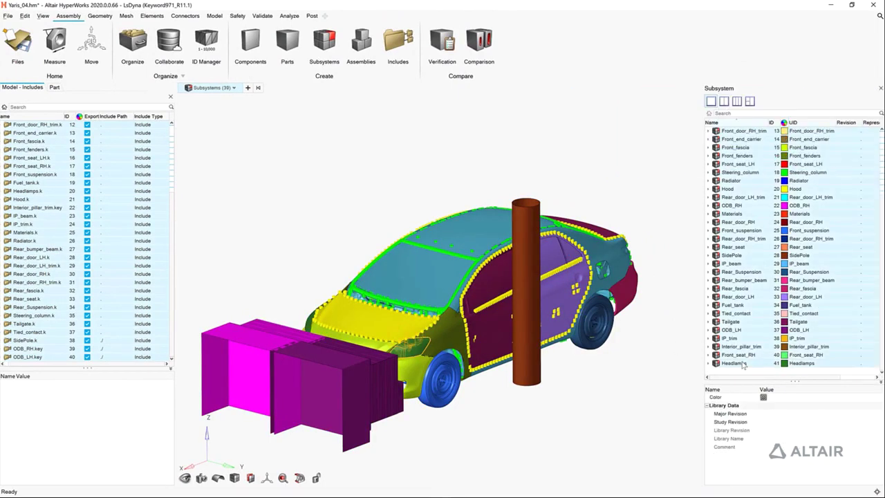
left_click(772, 415)
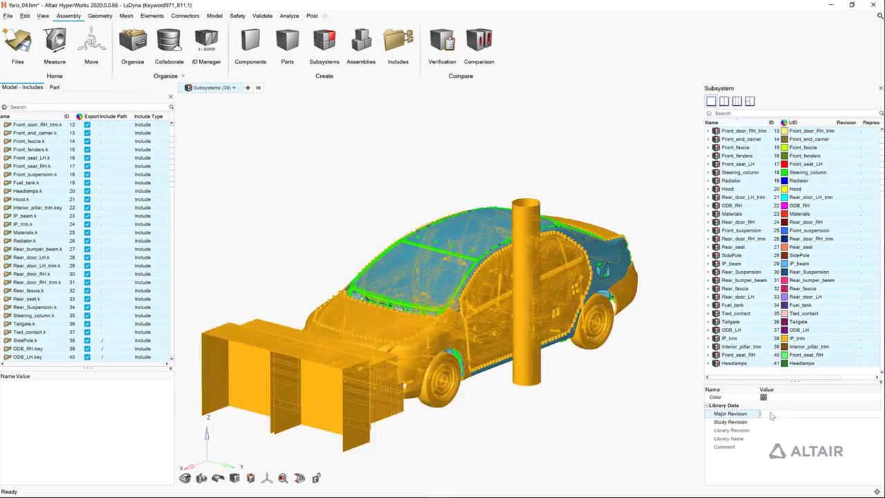
type("A")
key("Return")
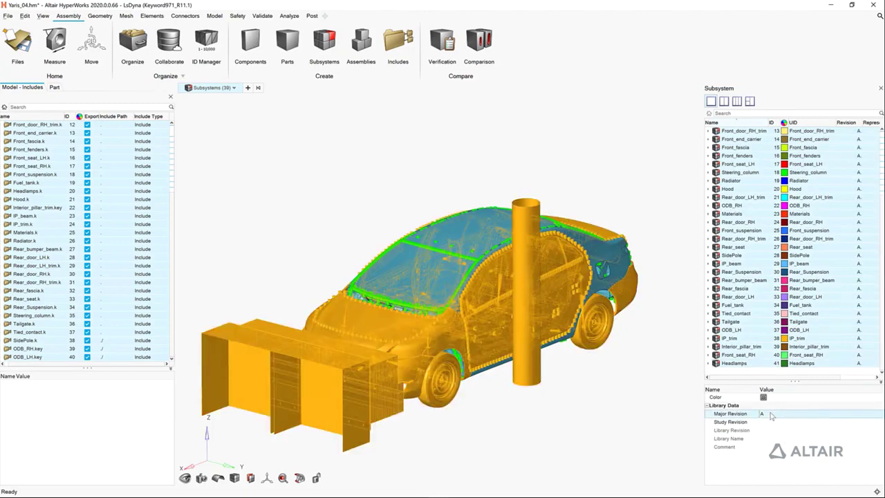
Save all the selected subsystems to the library with the Crash representation.
right_click(755, 368)
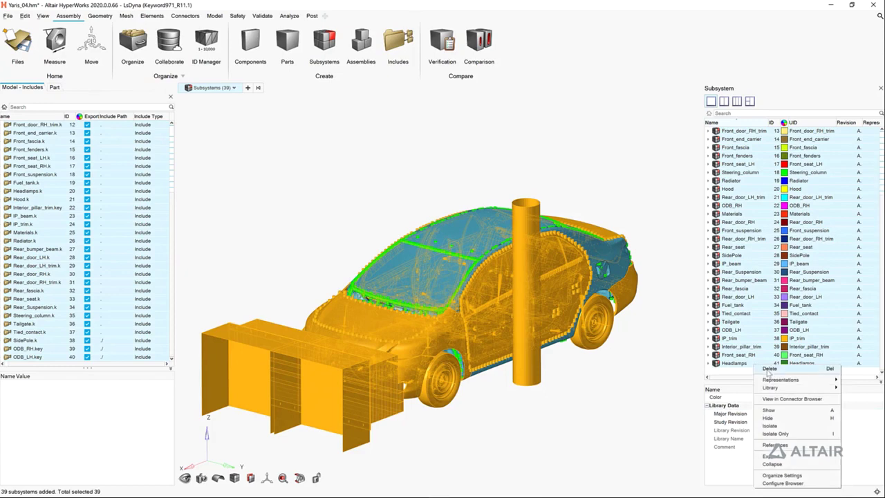
mouse_move(791, 381)
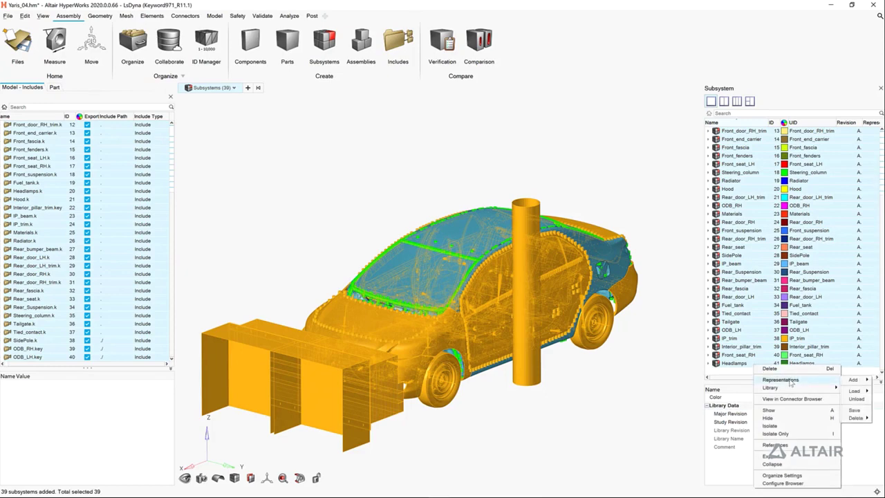
left_click(857, 410)
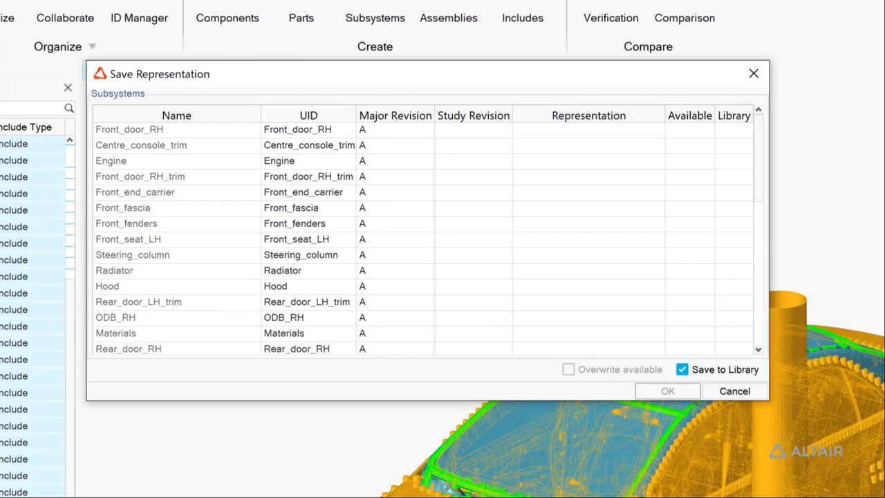
left_click(578, 119)
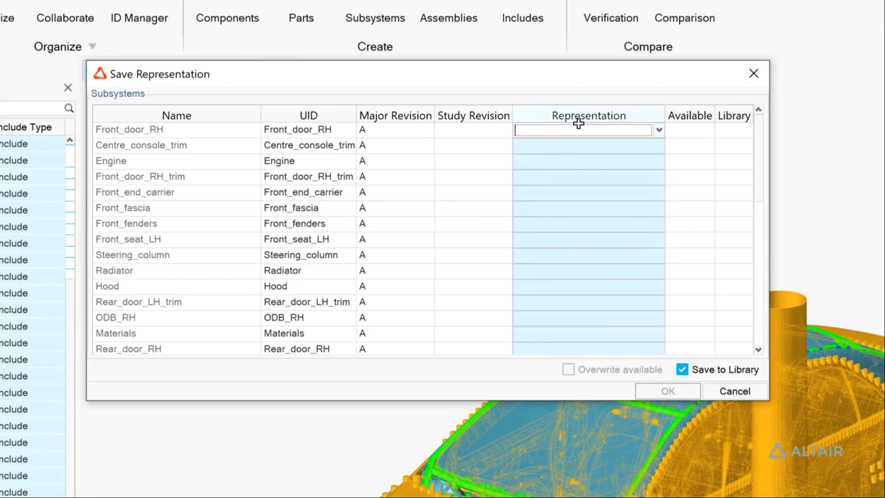
left_click(659, 130)
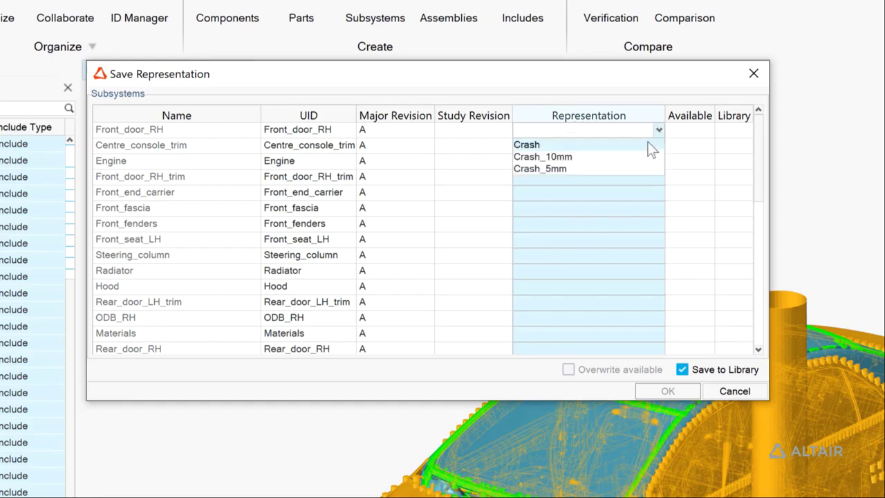
left_click(650, 146)
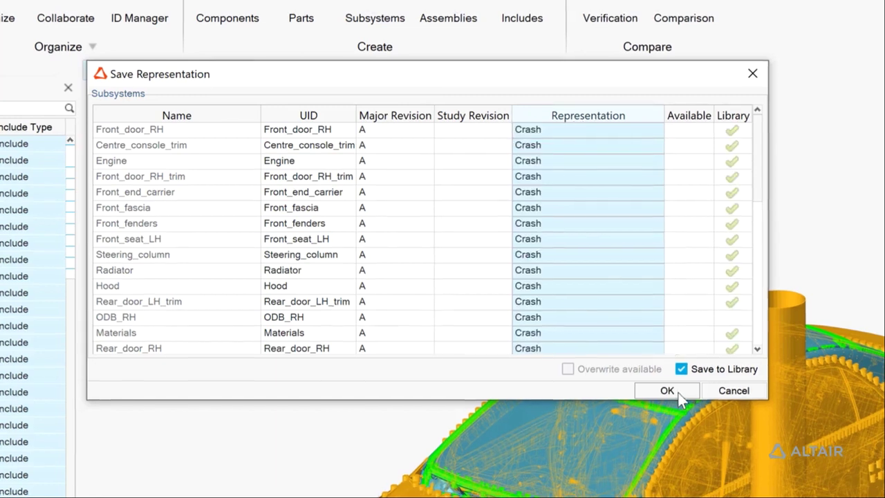
left_click(667, 391)
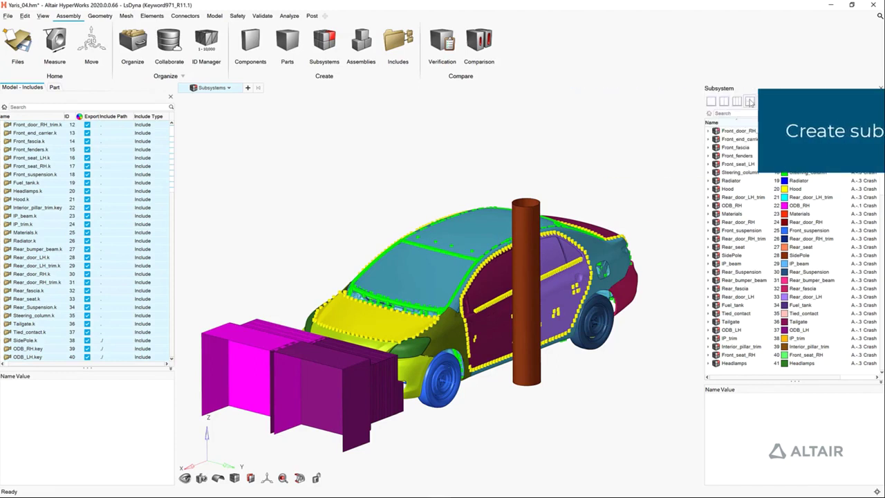
Show the sets and configurations panes of the subsystem browser and create a subsystem set named ODB_RH from the ODB_RH barrier.
left_click(750, 101)
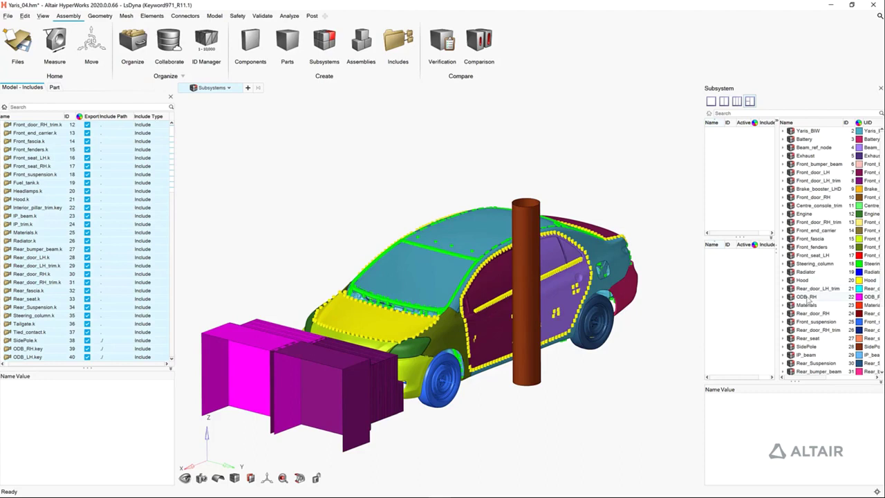
left_click_drag(806, 296, 746, 291)
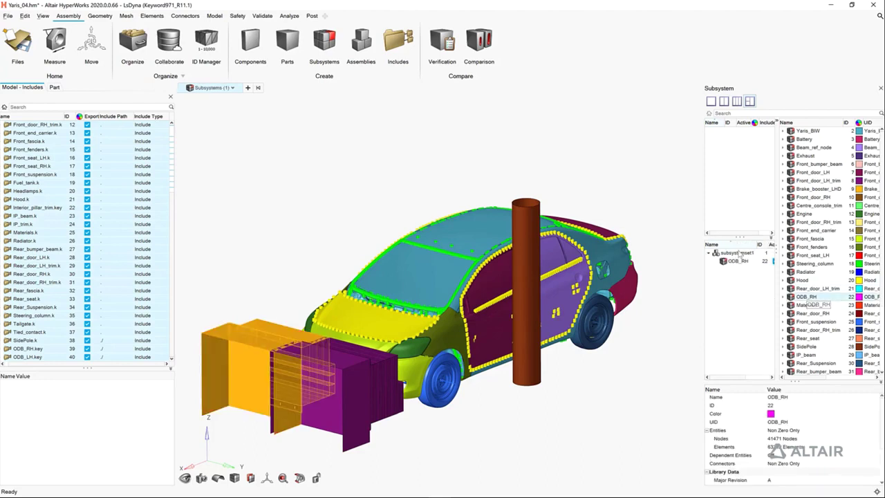
left_click(736, 253)
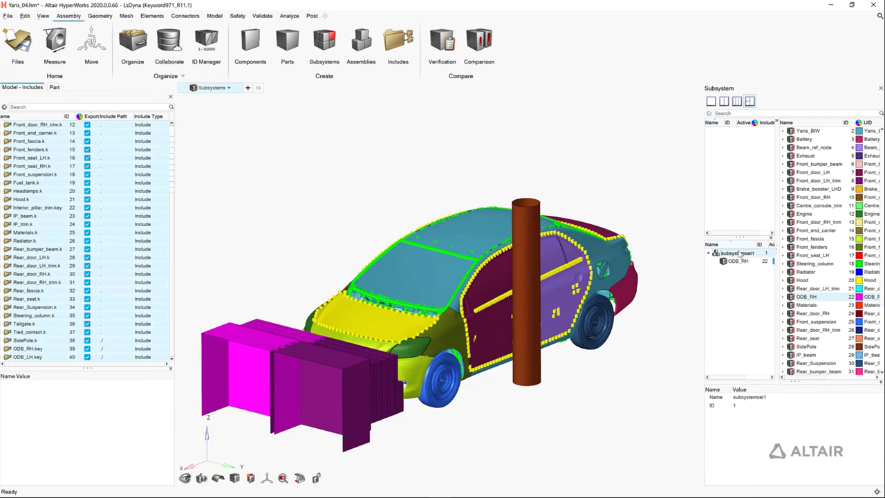
type("ODB_RH")
key("Return")
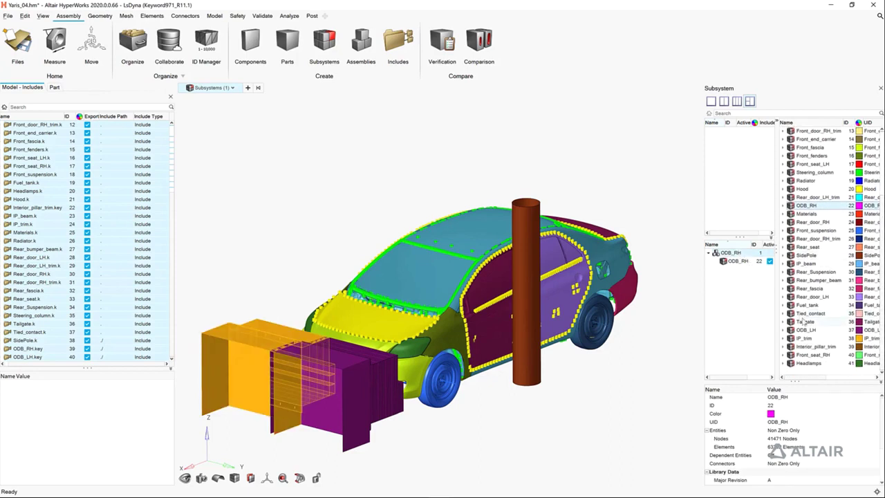
Create a second subsystem set from the ODB_LH barrier subsystem and name it ODB_LH.
left_click(809, 330)
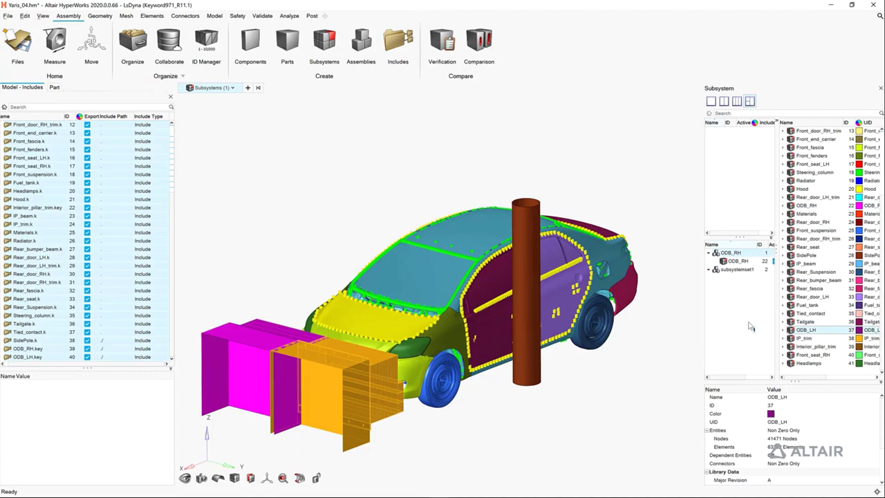
left_click_drag(752, 328, 747, 300)
left_click(745, 271)
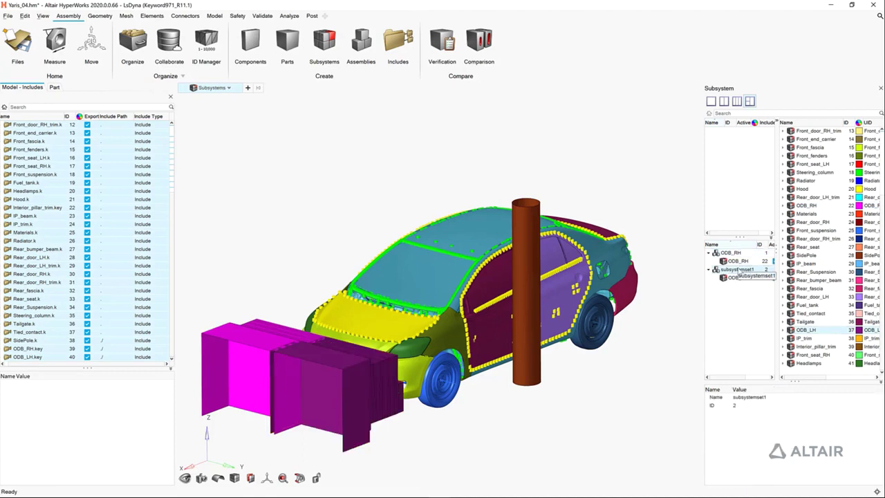
type("O")
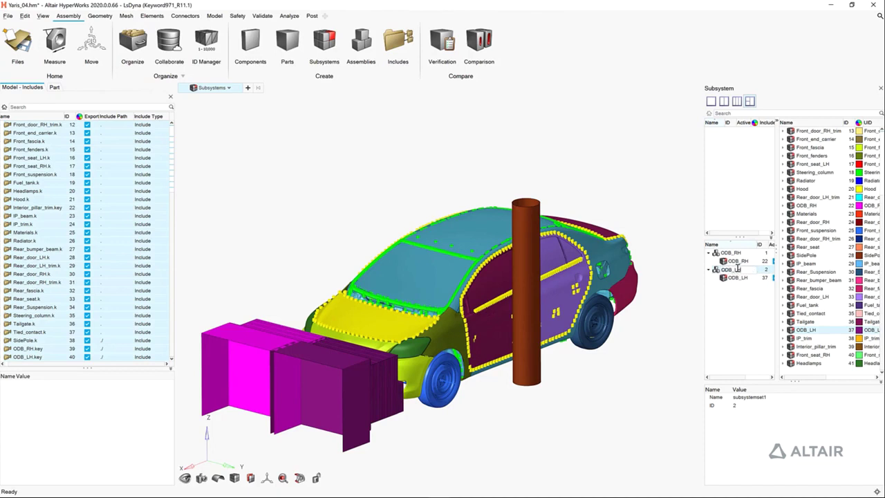
type("DB_LH")
key("Return")
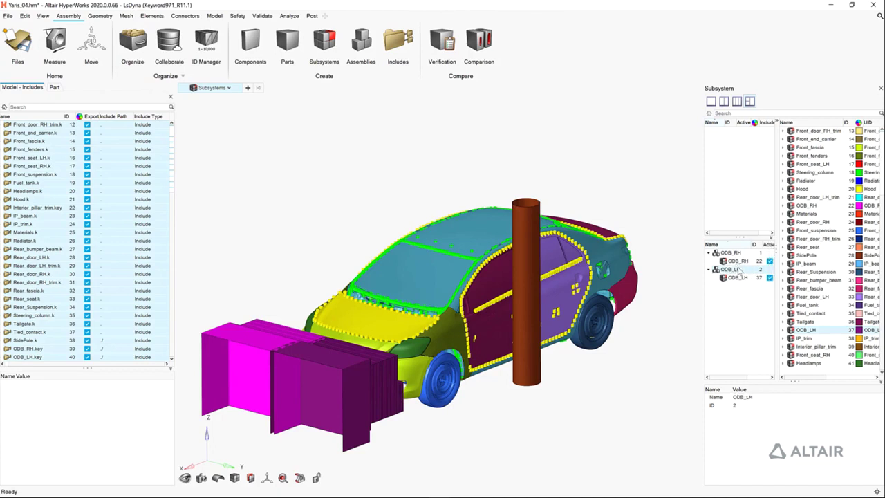
Create a third subsystem set from the SidePole subsystem and name it Side.
left_click(806, 255)
left_click_drag(806, 256, 740, 290)
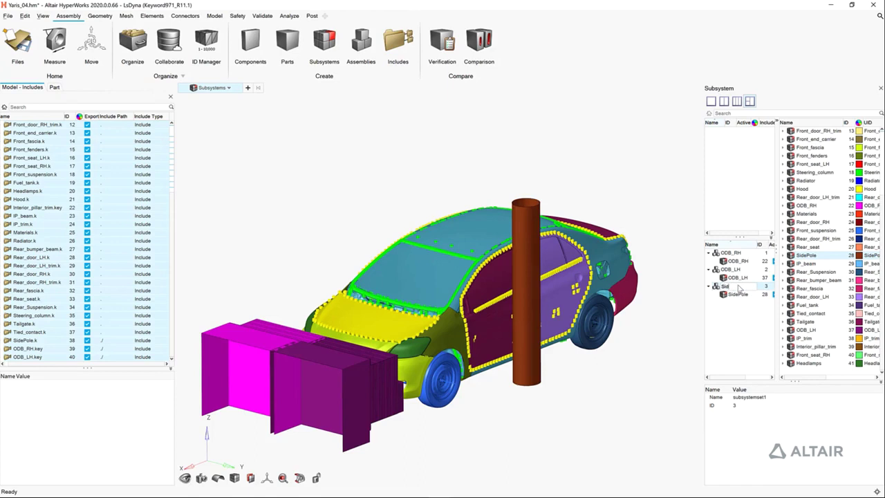
type("e")
key("Return")
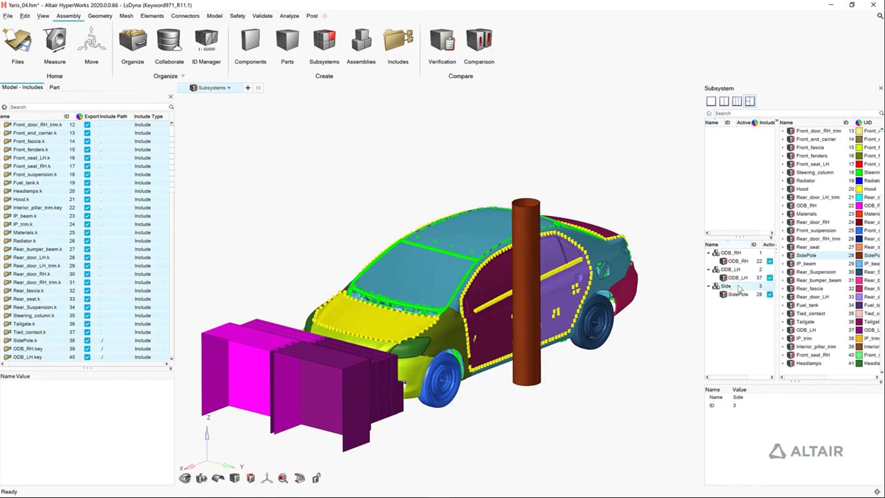
Create separate subsystem configurations from the ODB_RH, ODB_LH and Side sets and activate the ODB_LH configuration.
left_click_drag(732, 253, 738, 257)
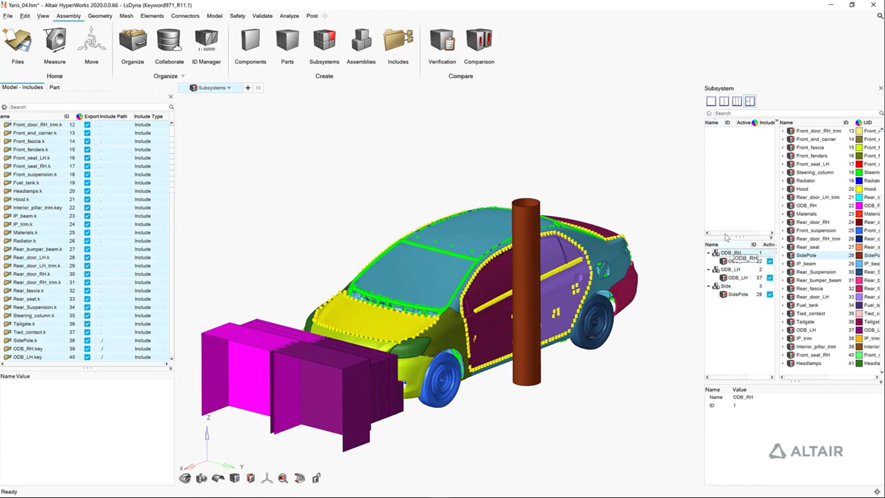
left_click_drag(724, 200, 723, 199)
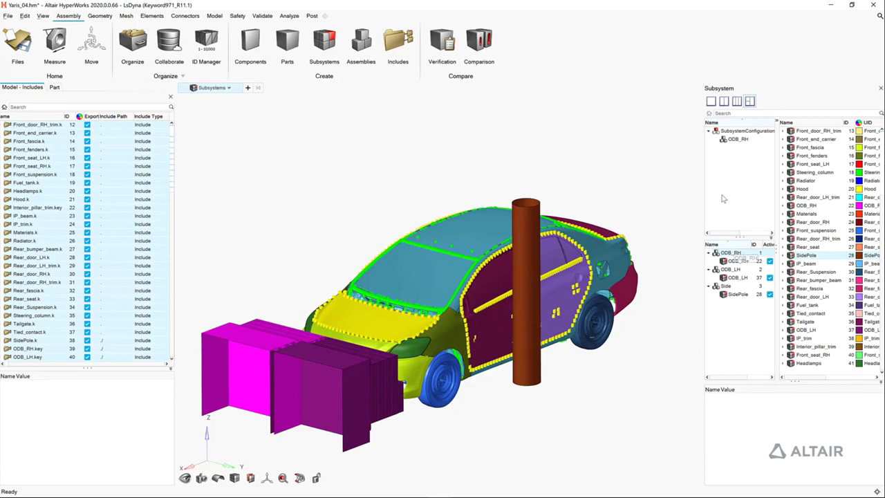
left_click_drag(728, 269, 731, 198)
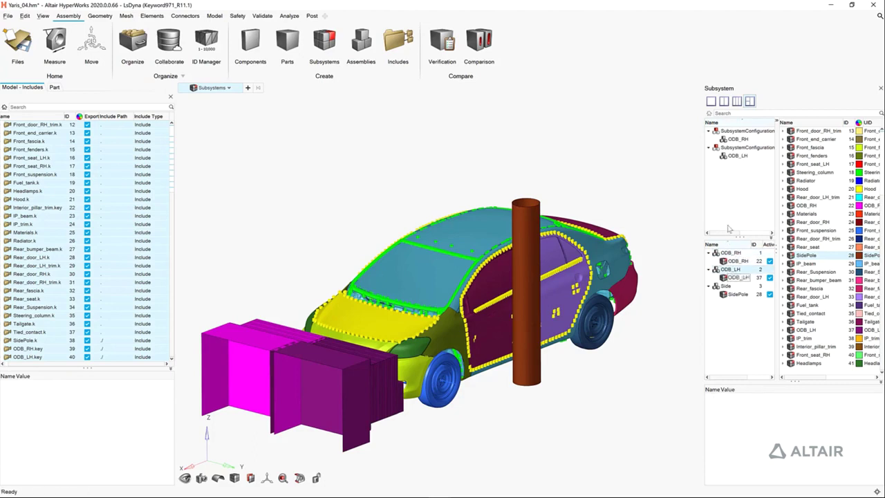
left_click(726, 287)
left_click_drag(730, 276, 735, 211)
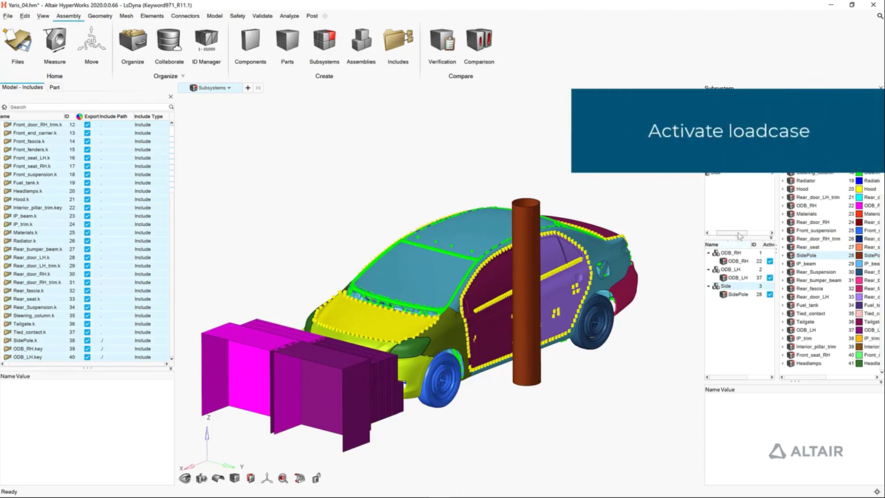
left_click(767, 148)
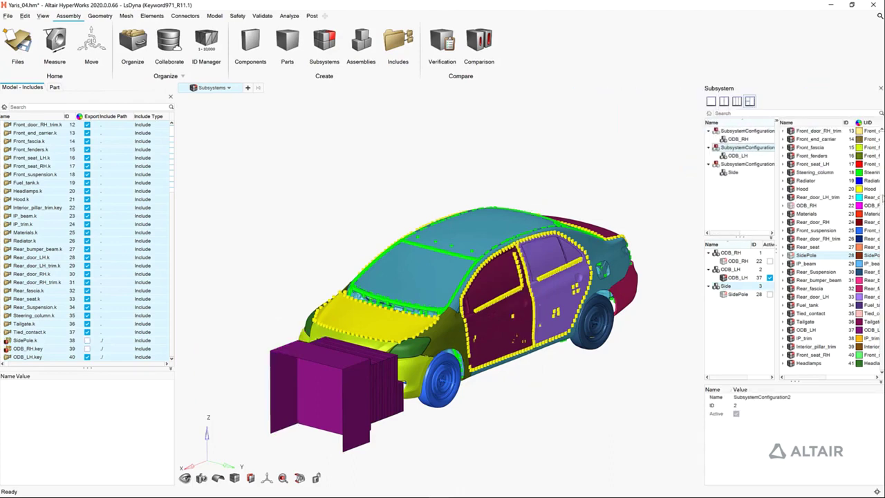
Create an attachment control named Rigid Patch and set its controller to RigidPatch.
left_click(201, 478)
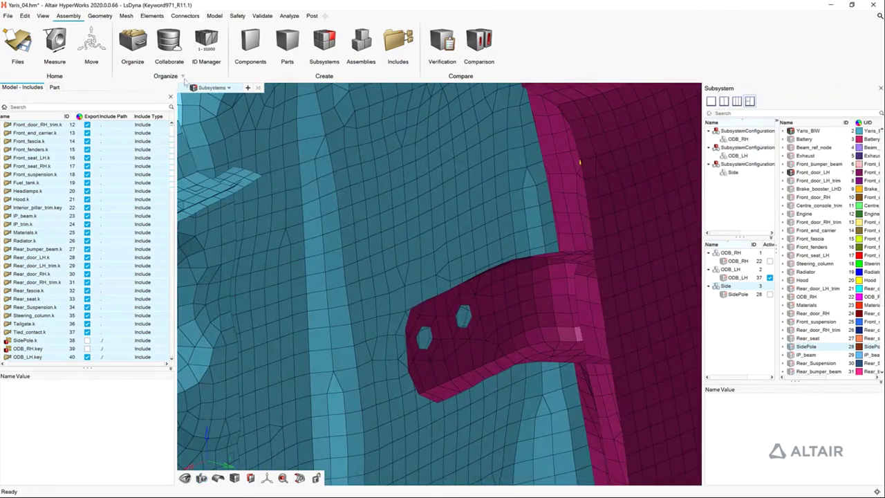
left_click(185, 16)
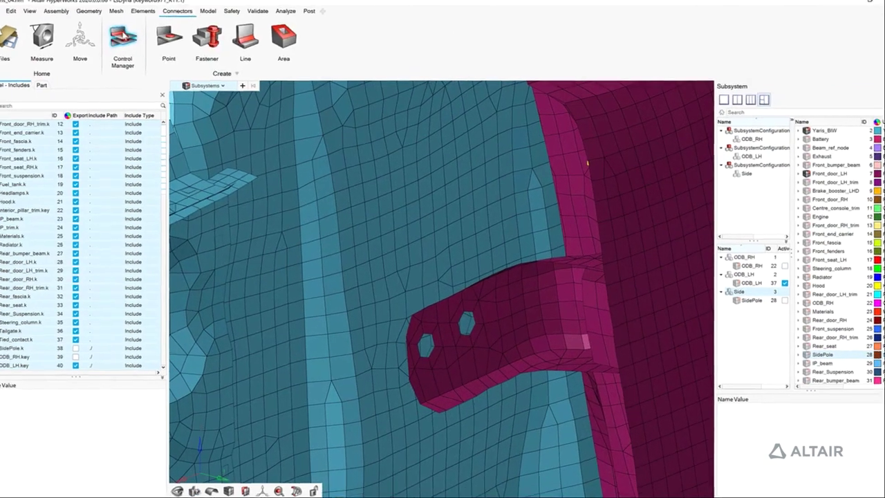
left_click(123, 37)
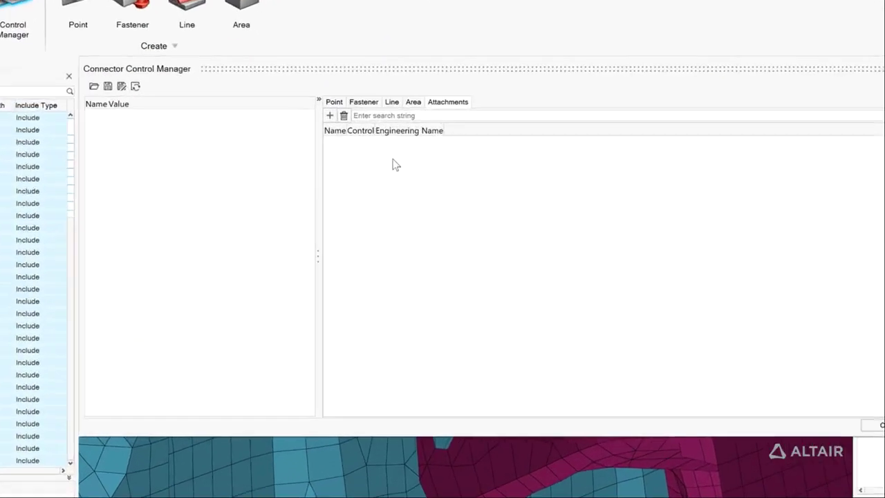
left_click(322, 113)
type("Rigid Patch")
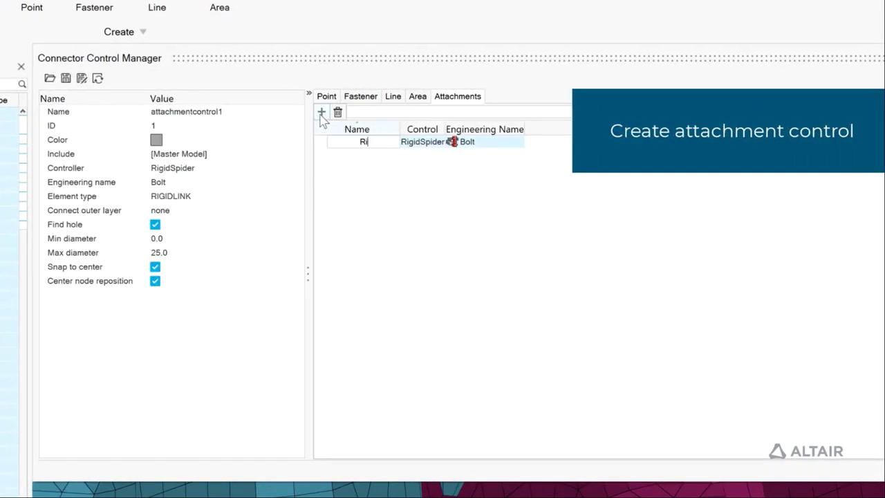
key("Return")
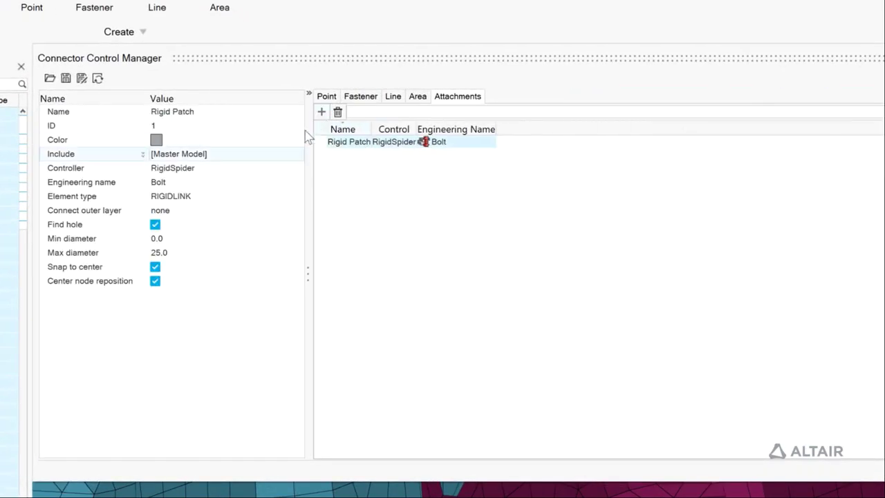
left_click(275, 170)
left_click(270, 193)
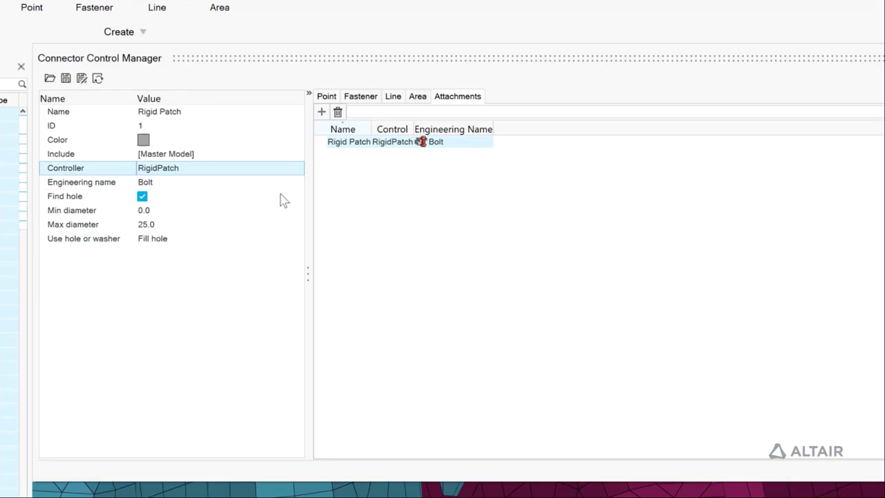
left_click(767, 359)
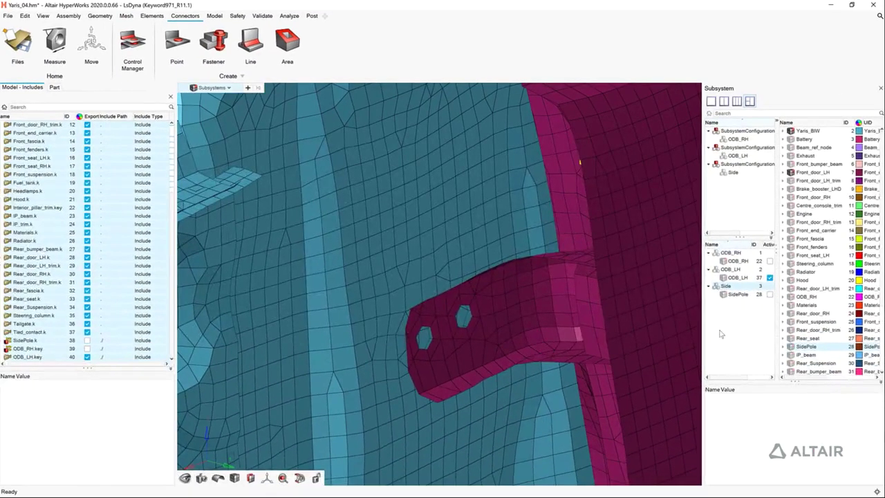
Set up attachment connectors from features at the front door hinge holes, with the side panel and hinge parts as filter entities.
left_click(224, 53)
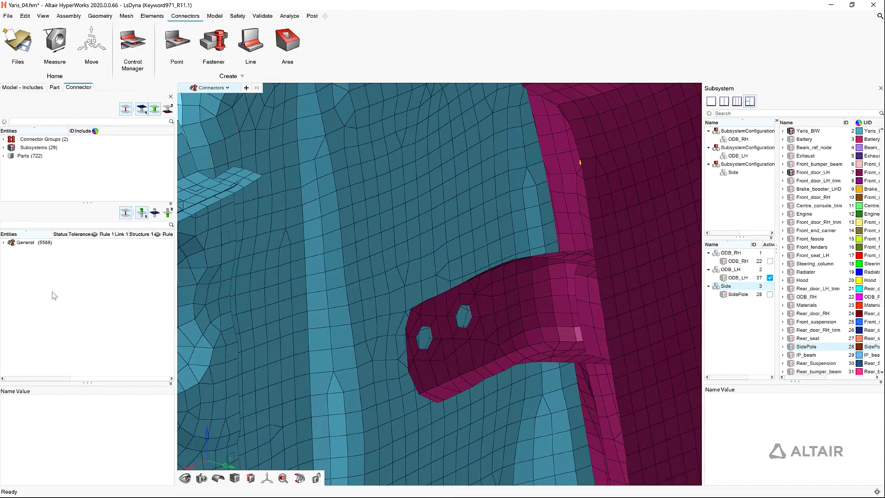
right_click(48, 266)
mouse_move(64, 269)
mouse_move(125, 278)
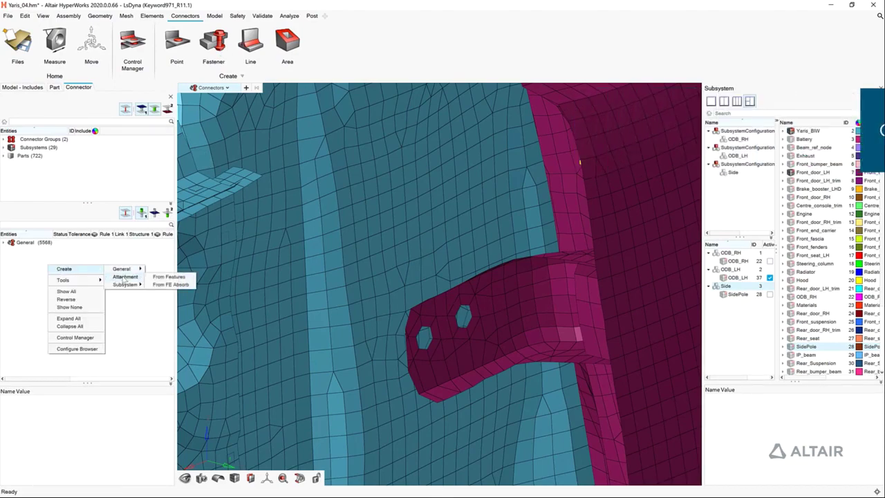
left_click(169, 277)
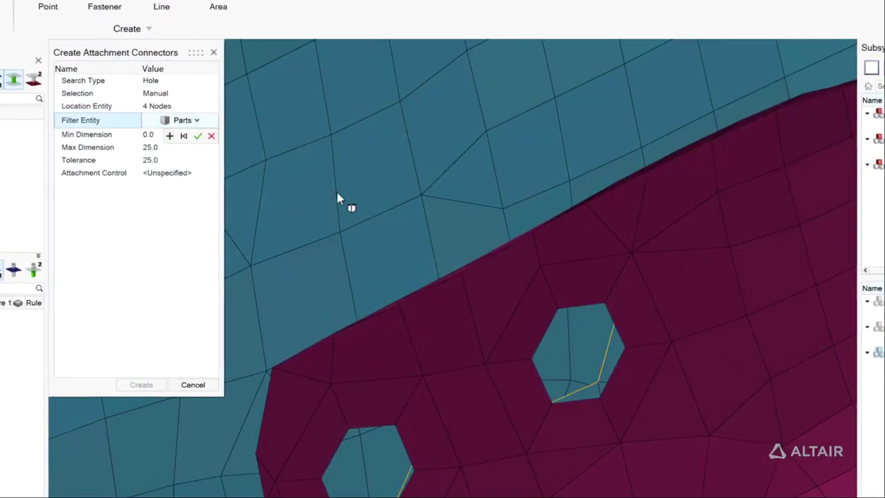
left_click(338, 196)
left_click(478, 364)
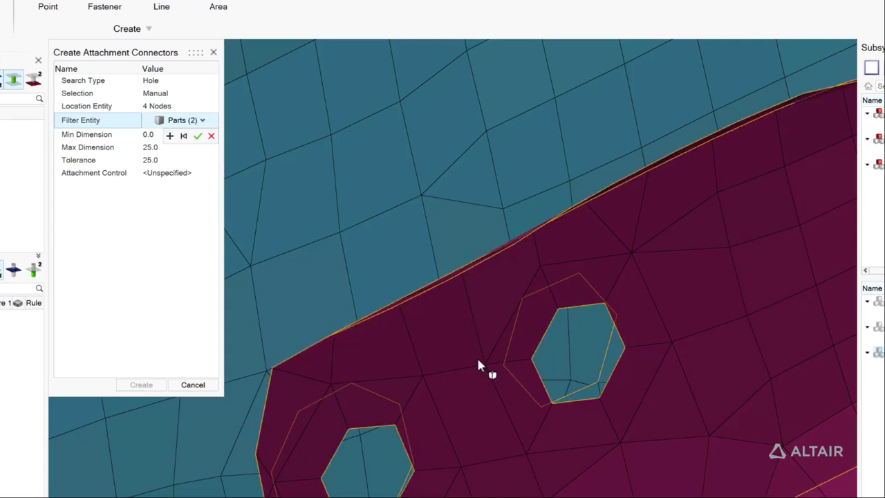
middle_click(478, 361)
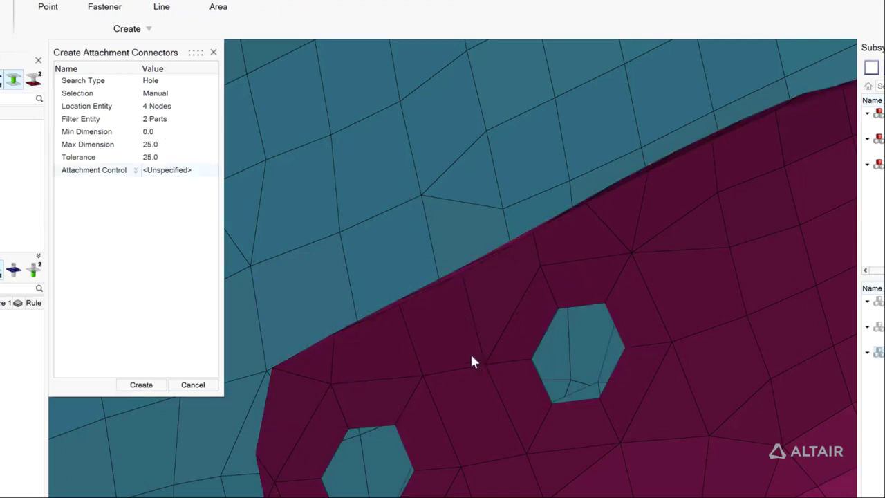
Assign the Rigid Patch attachment control and create the realized attachment connectors at the hinge holes.
left_click(155, 175)
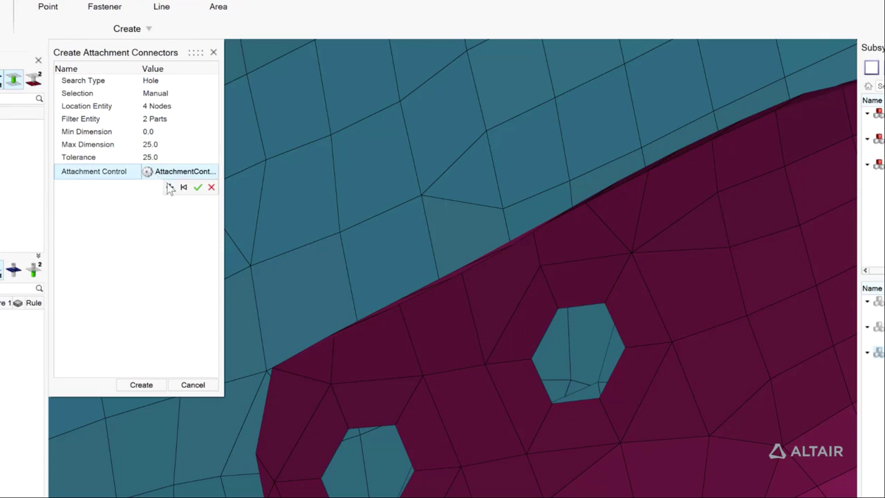
left_click(170, 186)
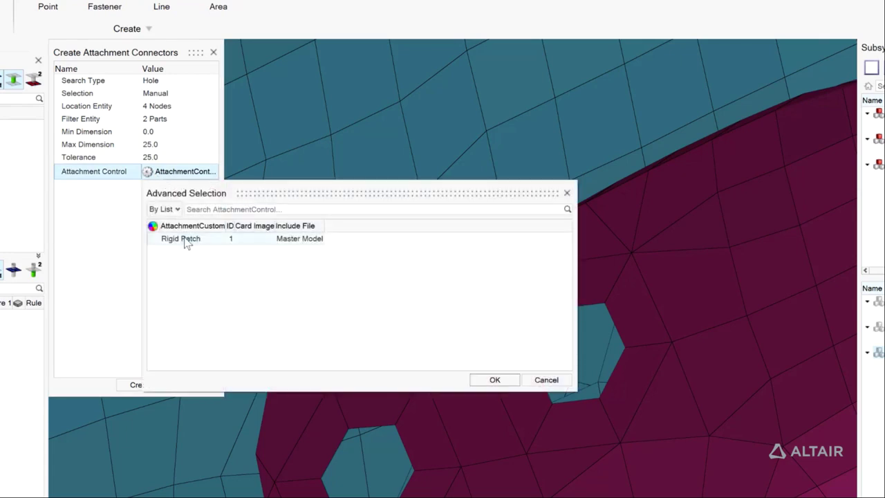
left_click(182, 238)
left_click(490, 380)
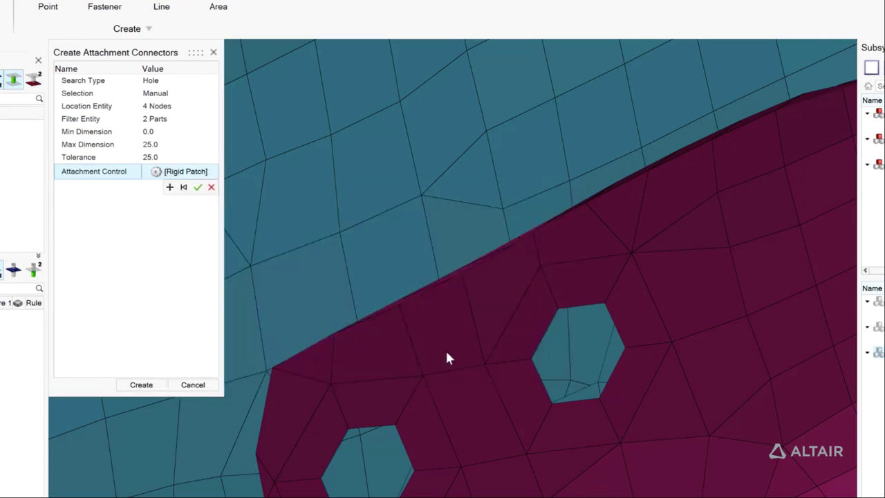
left_click(198, 189)
left_click(146, 183)
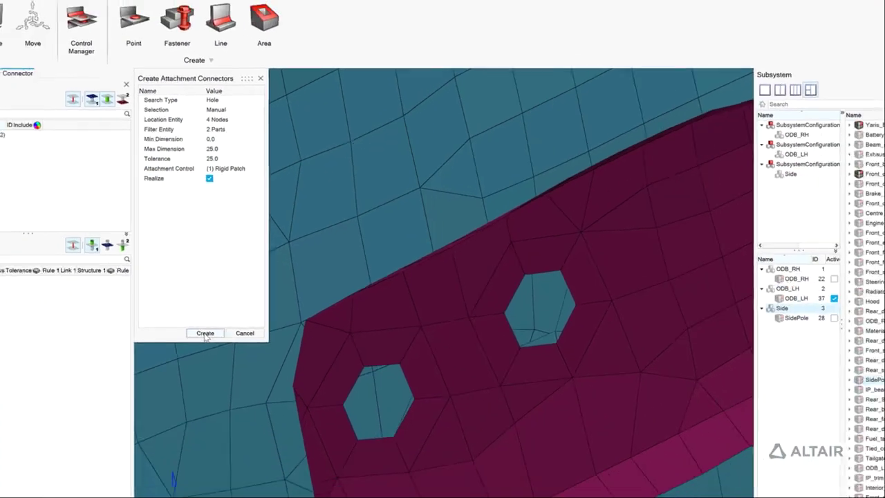
left_click(142, 387)
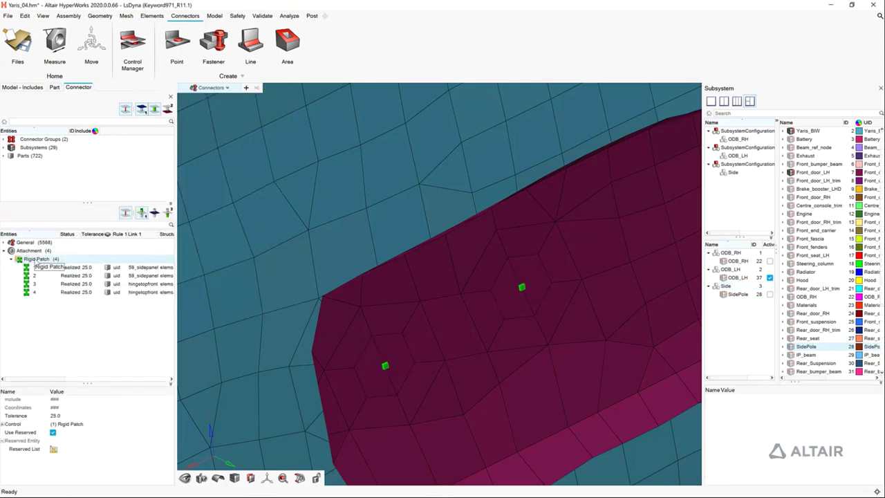
Review the rigid patches of the Rigid Patch attachment connectors in the hinge holes.
right_click(35, 257)
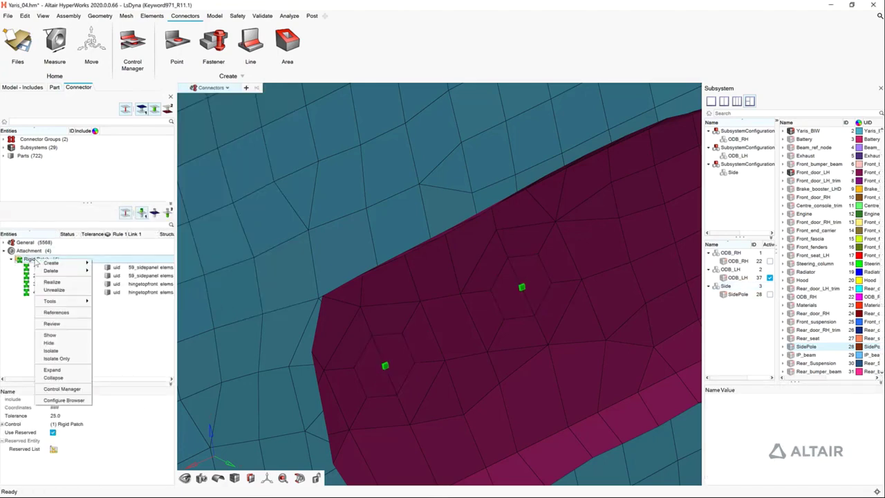
left_click(51, 324)
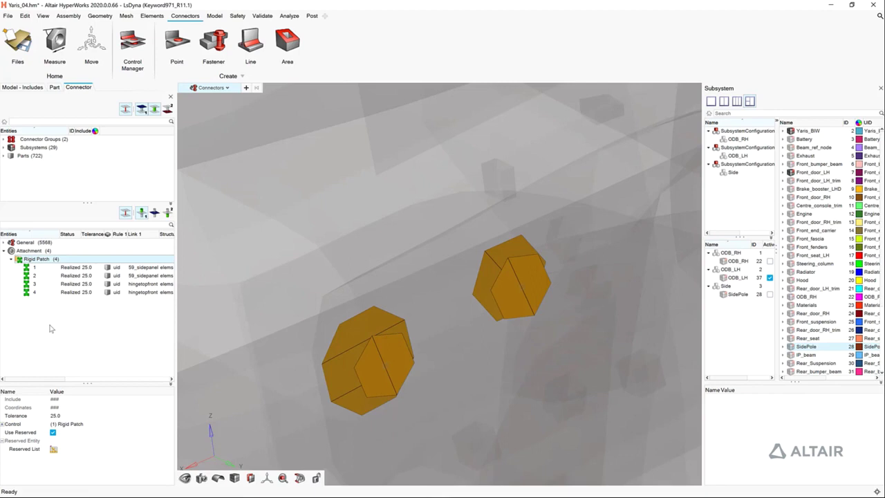
left_click(50, 328)
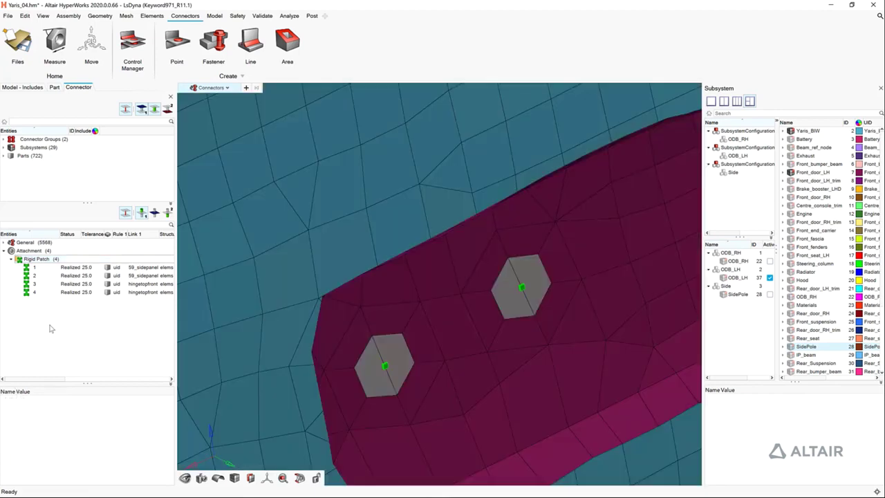
Create subsystem connectors from the four hinge attachments, using FE type Rigid Patch and the Realize option.
right_click(50, 325)
mouse_move(76, 331)
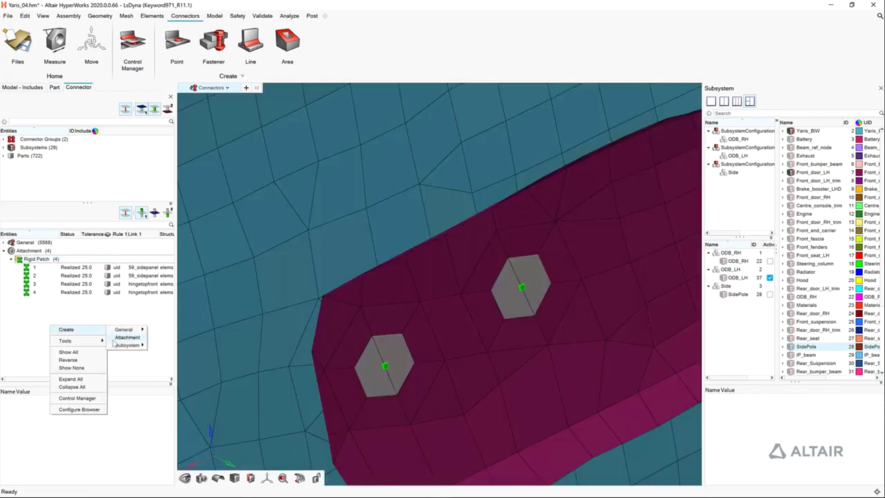
mouse_move(130, 345)
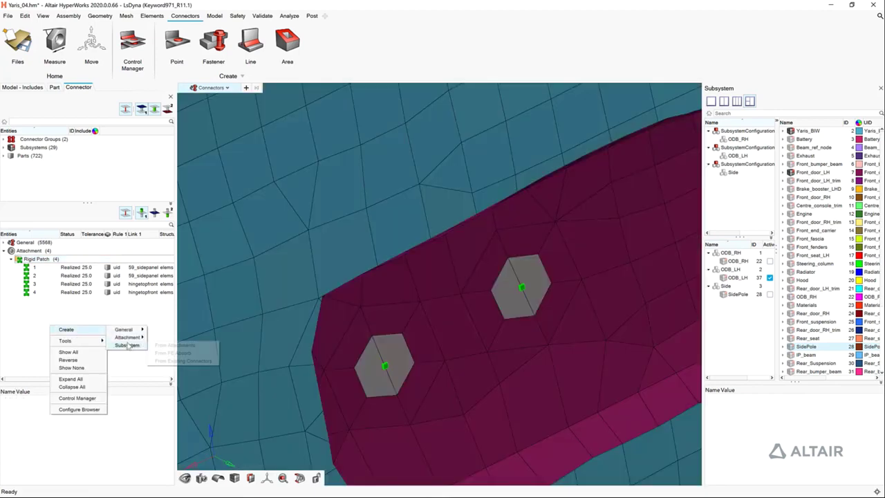
left_click(168, 345)
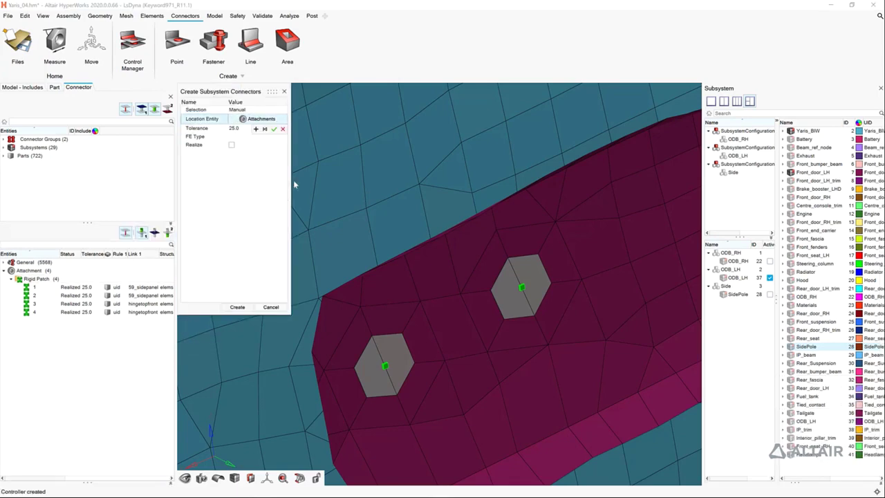
left_click_drag(308, 160, 643, 457)
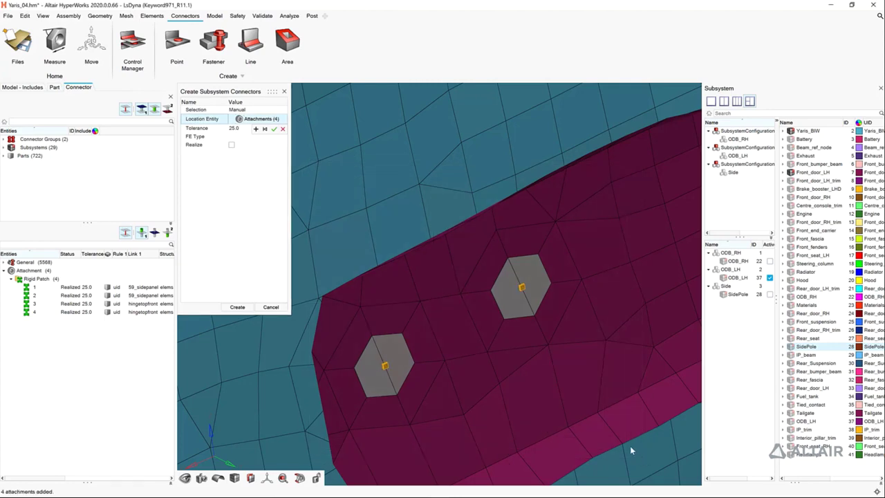
left_click(274, 129)
left_click(266, 135)
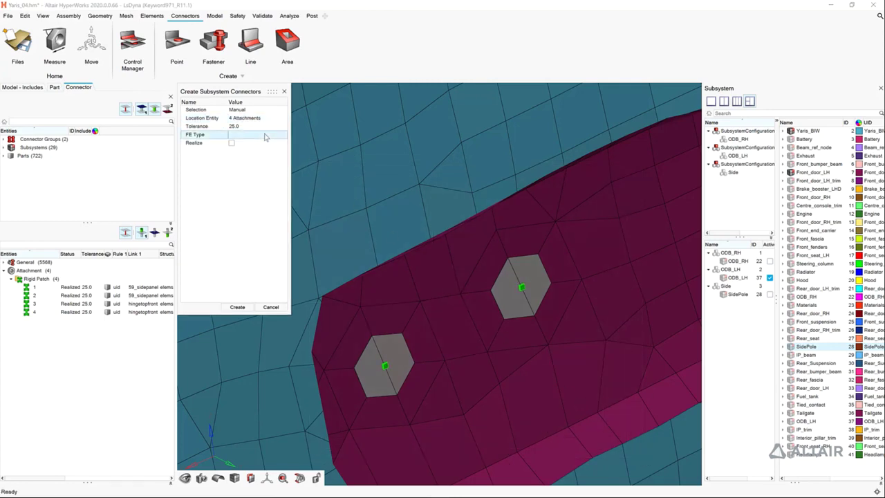
left_click(242, 142)
left_click(231, 143)
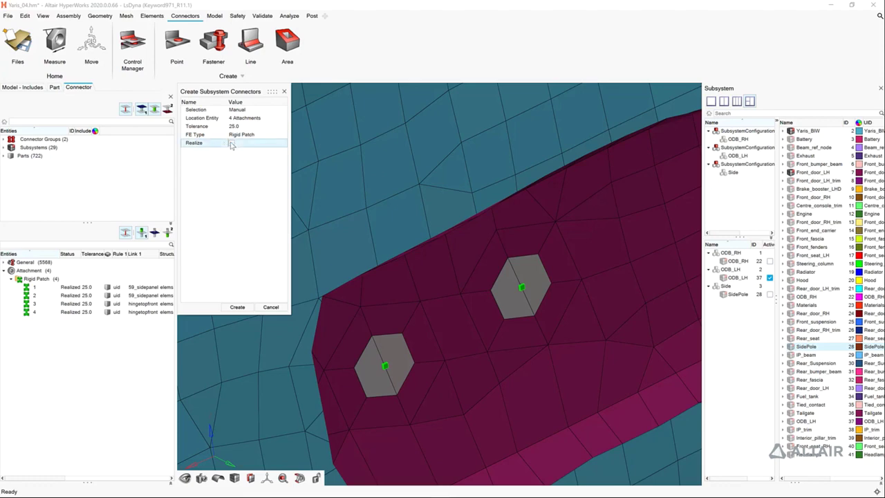
left_click(237, 307)
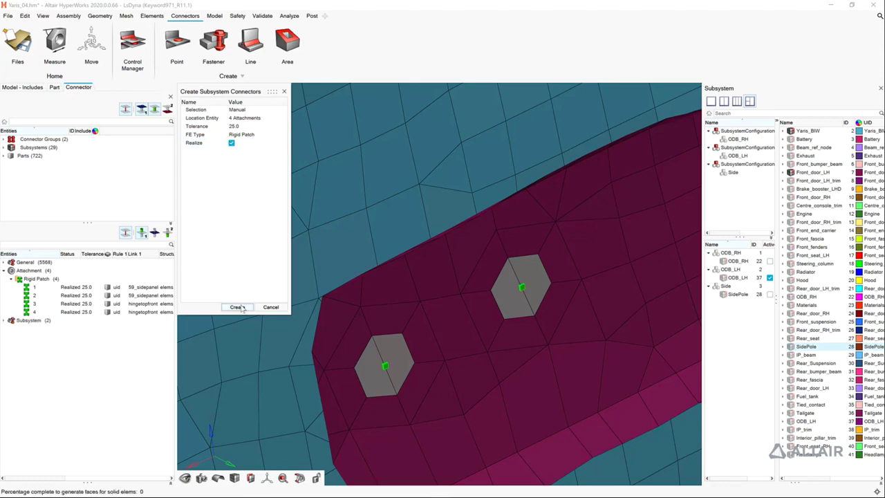
Inspect the new Rigid Patch subsystem connectors and review the constrained rigid bodies rigidpatch_ce_104500 and rigidpatch_ce_104501.
left_click(3, 302)
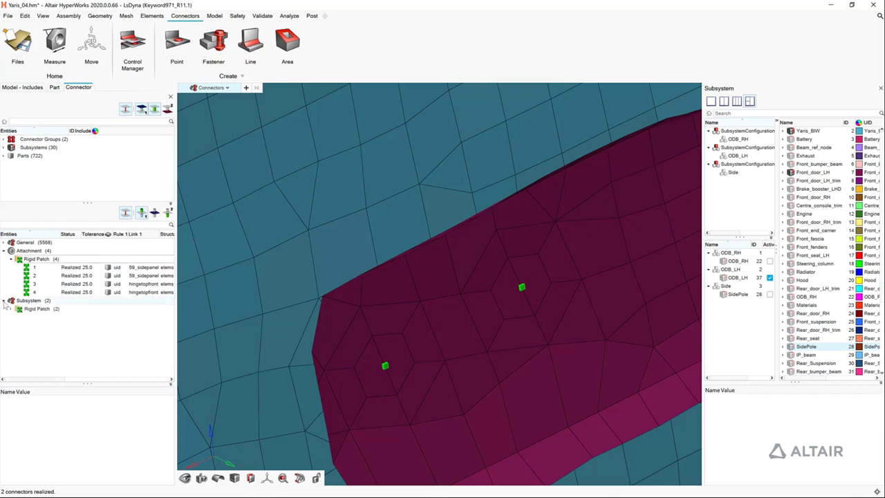
left_click(12, 310)
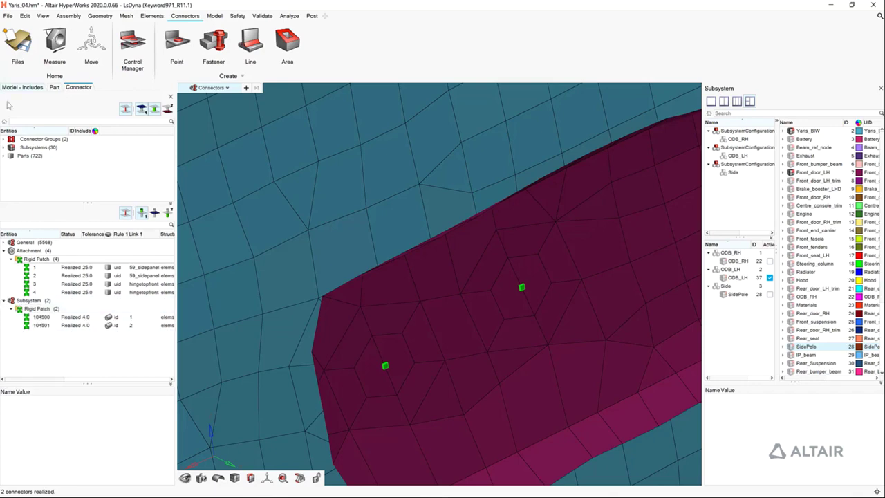
left_click(10, 88)
left_click(5, 109)
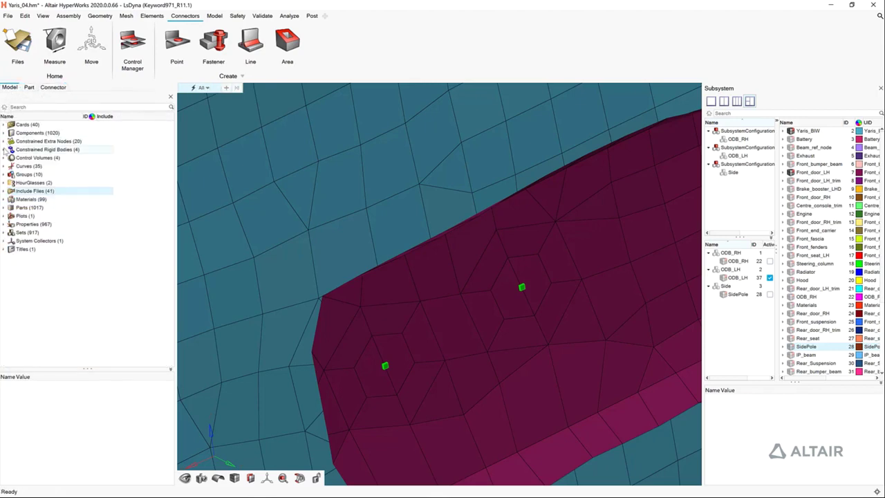
left_click(5, 149)
left_click(48, 174)
left_click(45, 182, "shift")
right_click(45, 185)
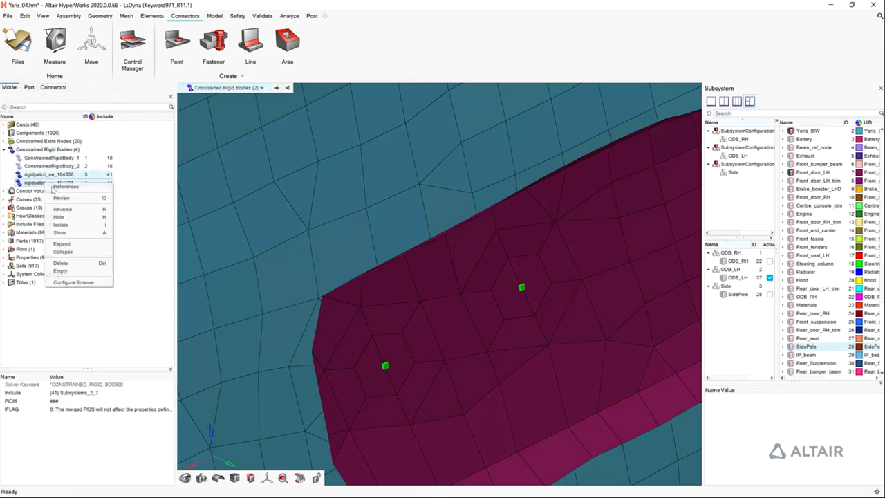
left_click(64, 197)
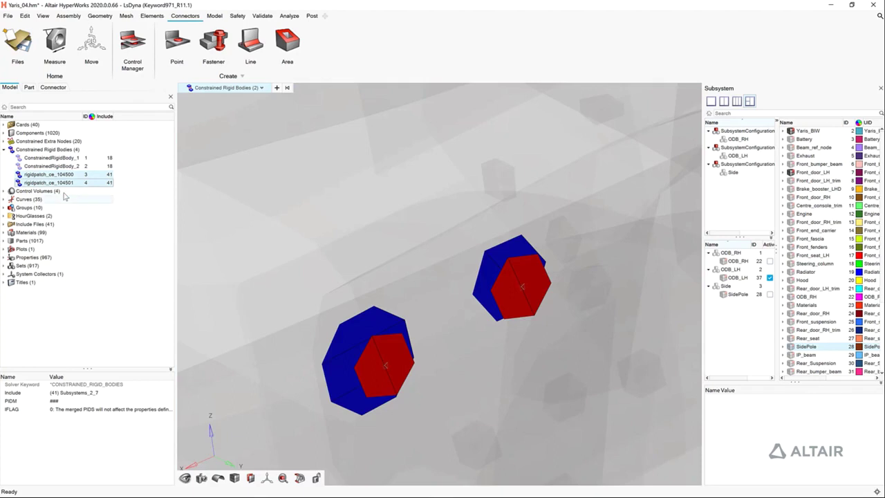
left_click(142, 214)
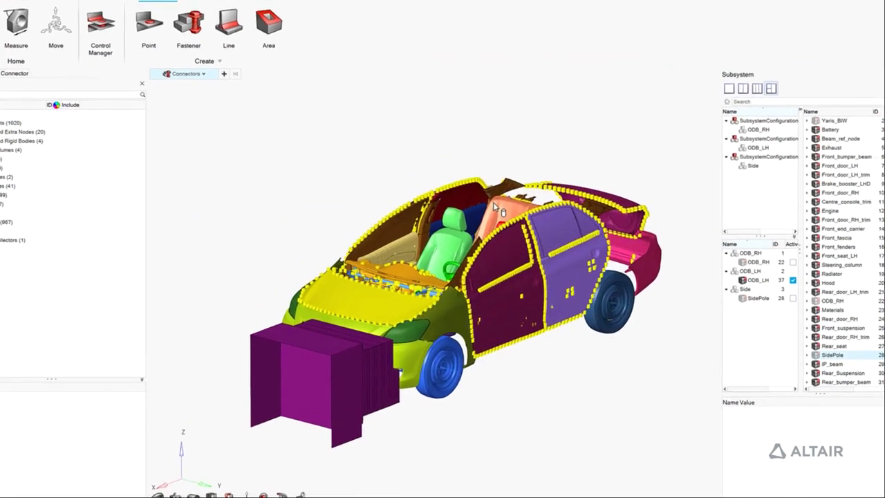
right_click(142, 107)
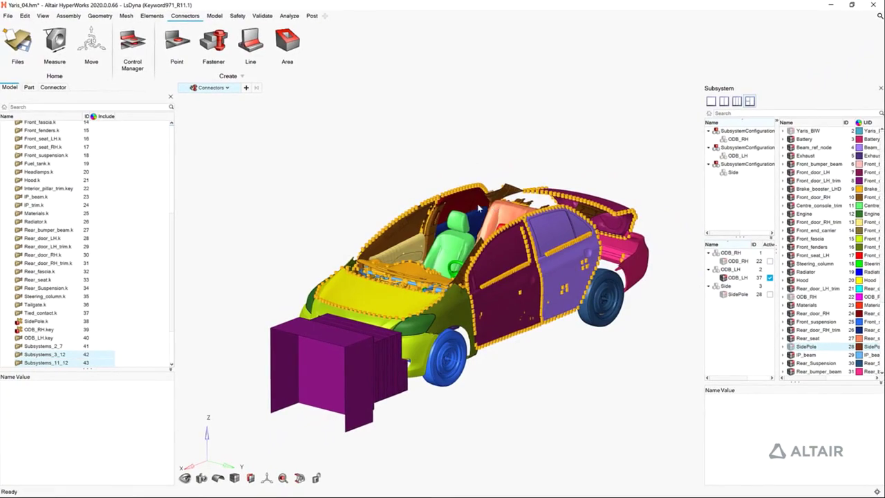
Export the model as an LsDyna solver deck named Yaris_LHD_Crash_ODB.key, preserving the include files.
left_click(8, 15)
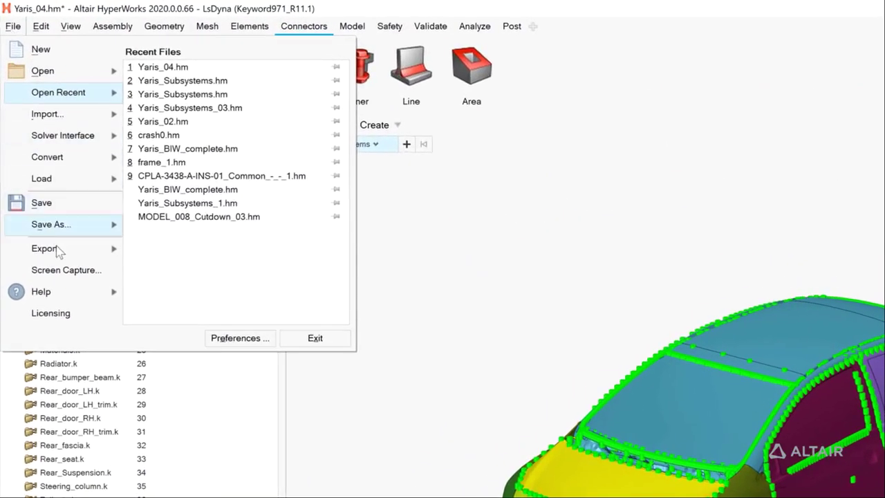
mouse_move(48, 208)
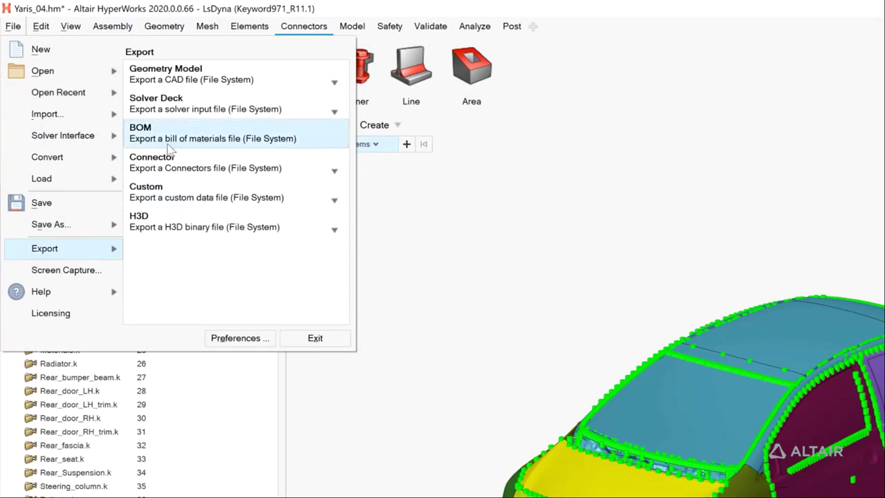
left_click(173, 107)
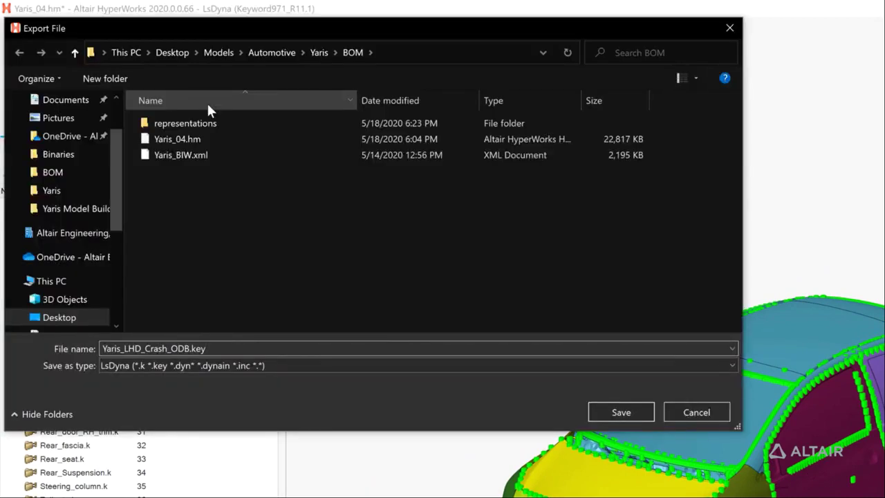
key("Return")
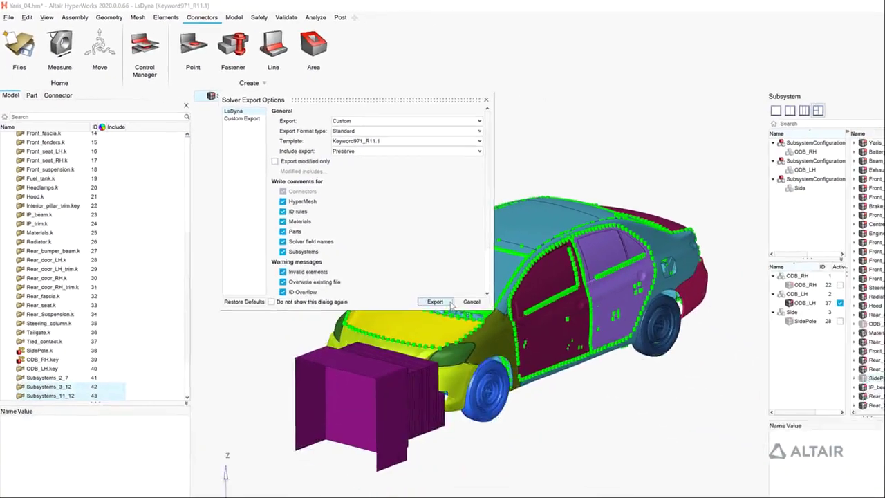
left_click(449, 303)
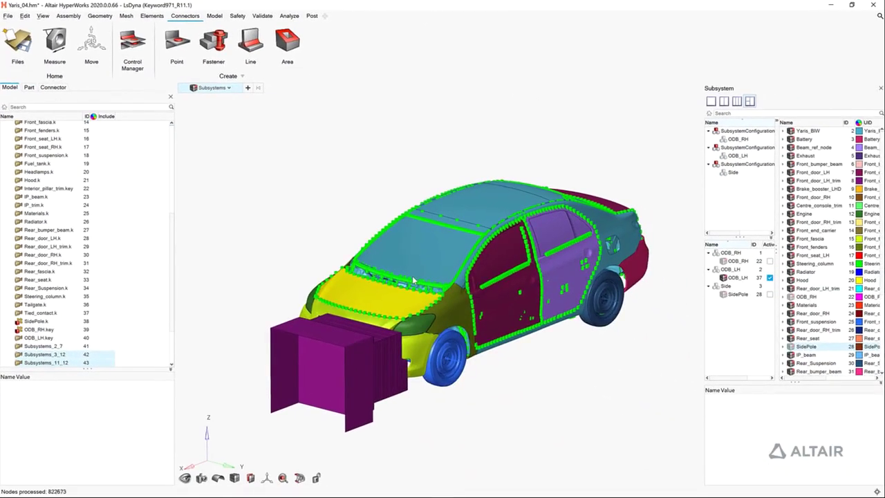